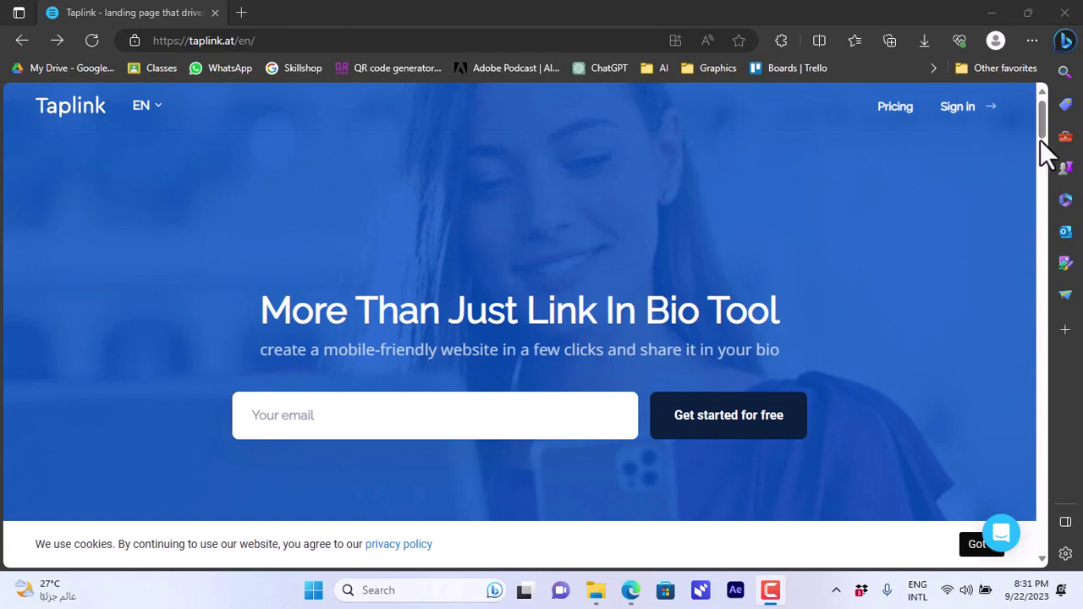
# Look over the Taplink homepage and the overview of what the service allows.
pyautogui.moveTo(1042, 143); pyautogui.dragTo(1044, 110)
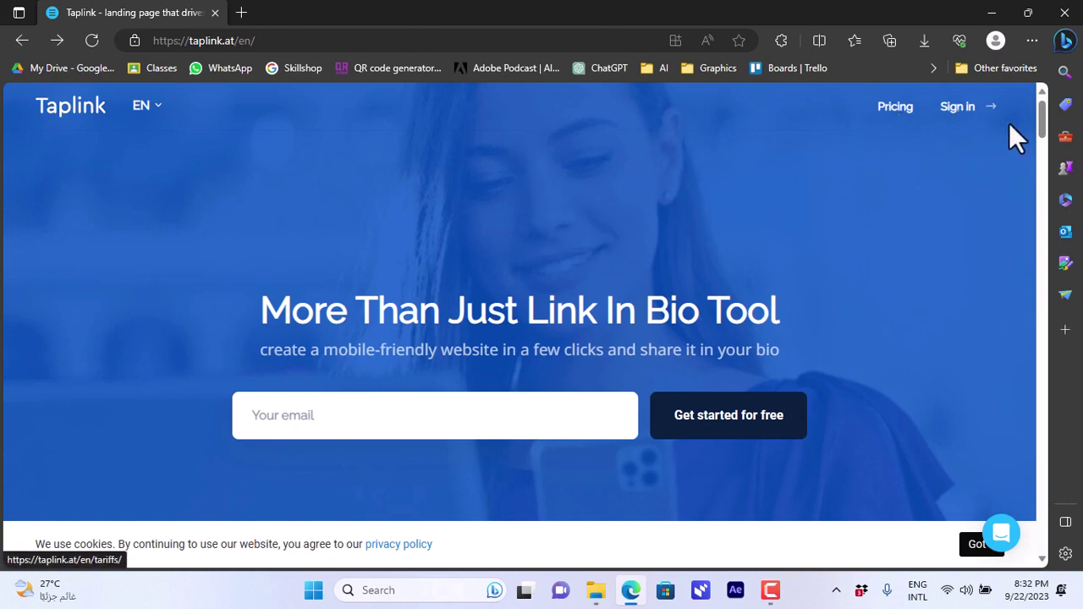
pyautogui.moveTo(1042, 128); pyautogui.dragTo(1045, 212)
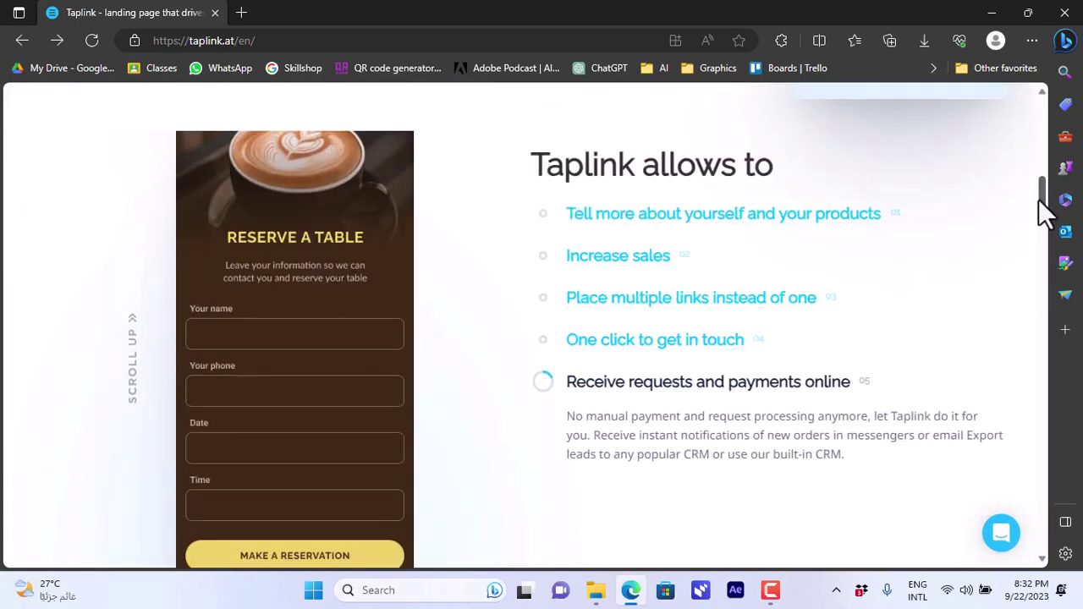
pyautogui.click(1043, 92)
pyautogui.scroll(10, 1046, 93)
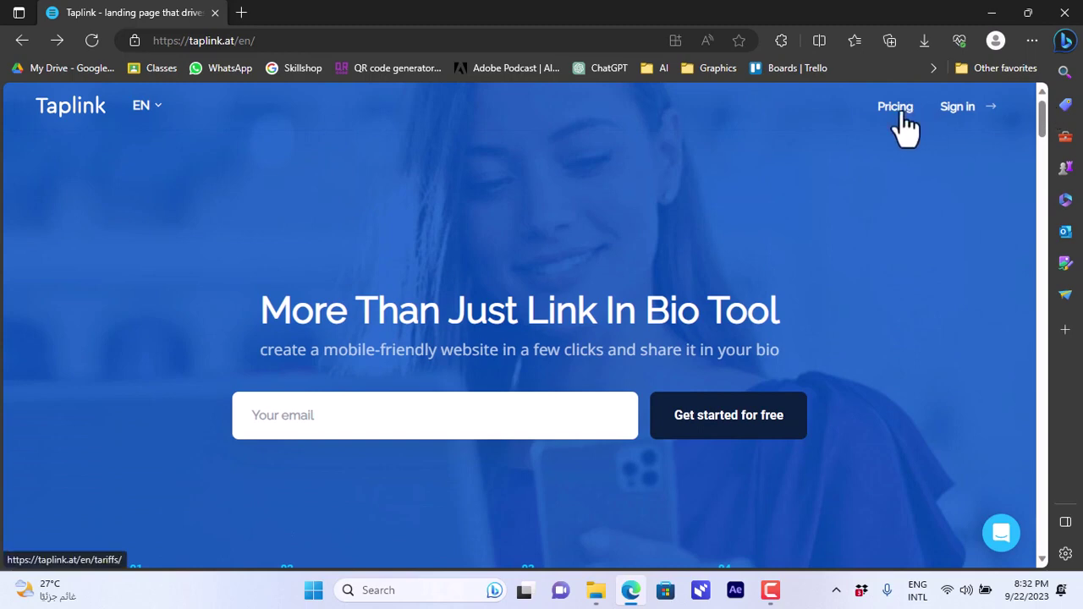
# Review the pricing plans and get started with the free BASIC plan.
pyautogui.click(902, 113)
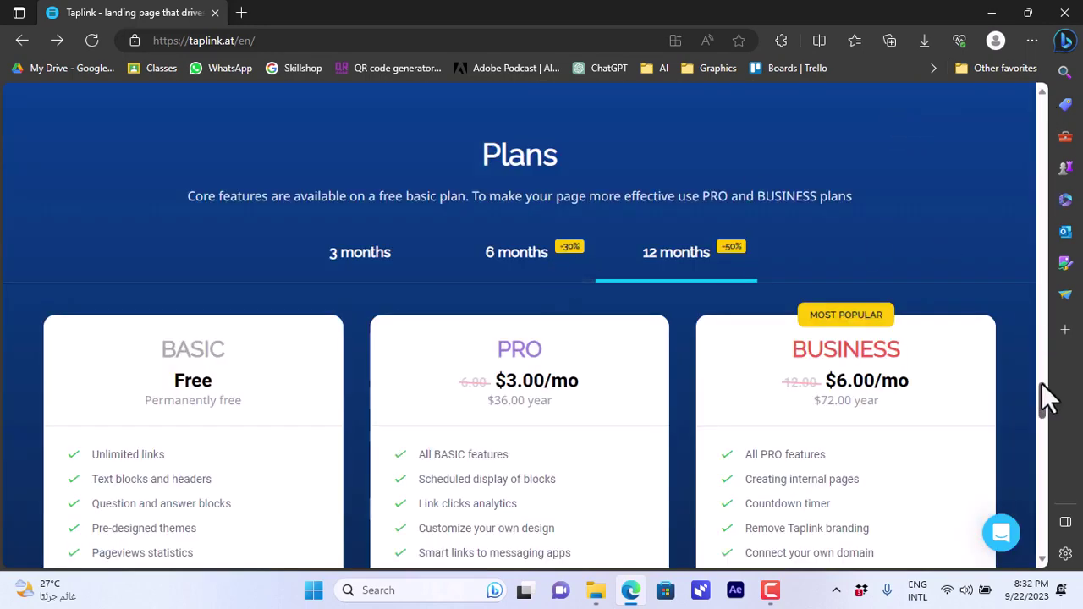
pyautogui.scroll(-2, 1042, 383)
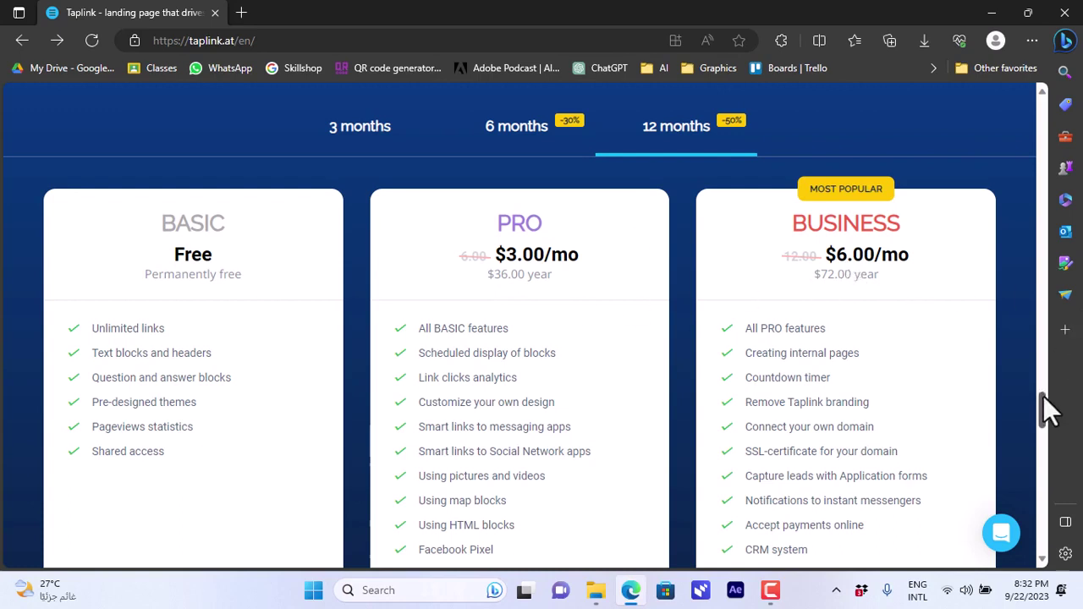
pyautogui.moveTo(1043, 395); pyautogui.dragTo(1040, 406)
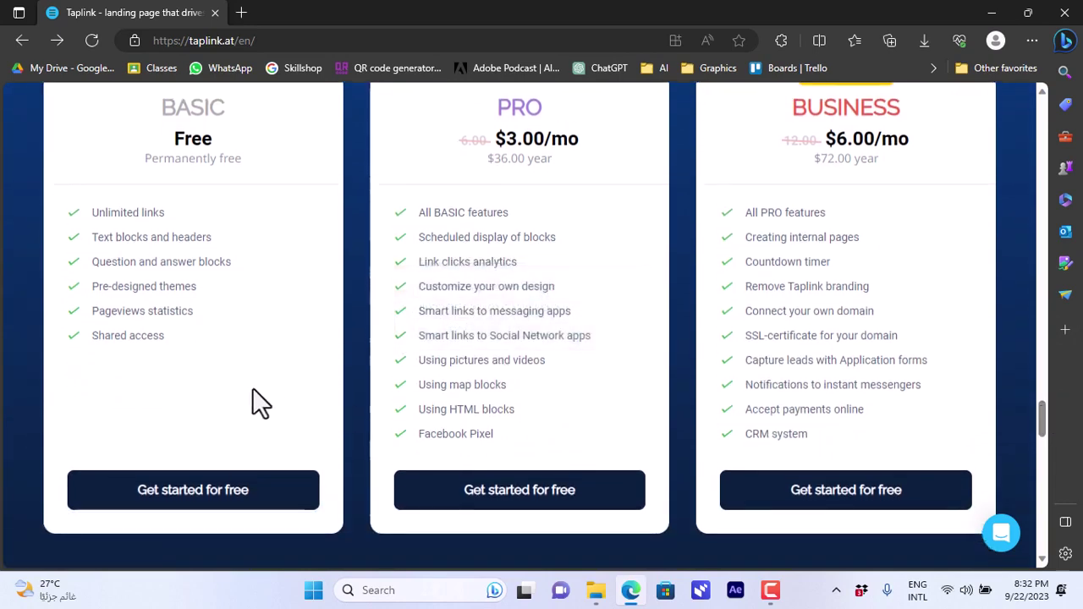
pyautogui.click(190, 498)
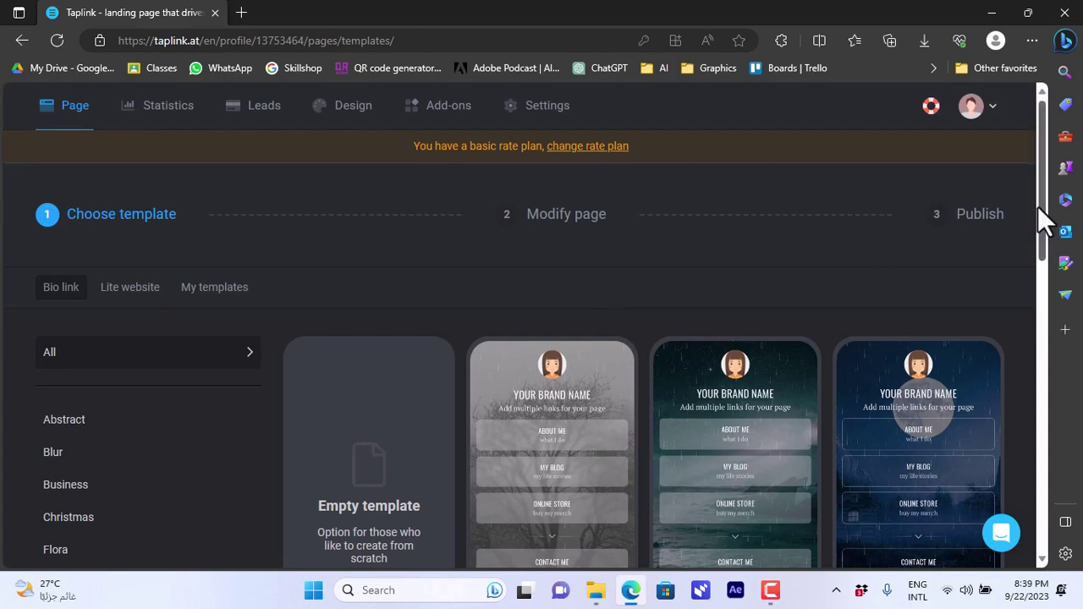
# Browse the Lite website templates on the template selection page.
pyautogui.moveTo(1043, 211)
pyautogui.mouseDown()
pyautogui.moveTo(1039, 244)
pyautogui.moveTo(1041, 201)
pyautogui.mouseUp()
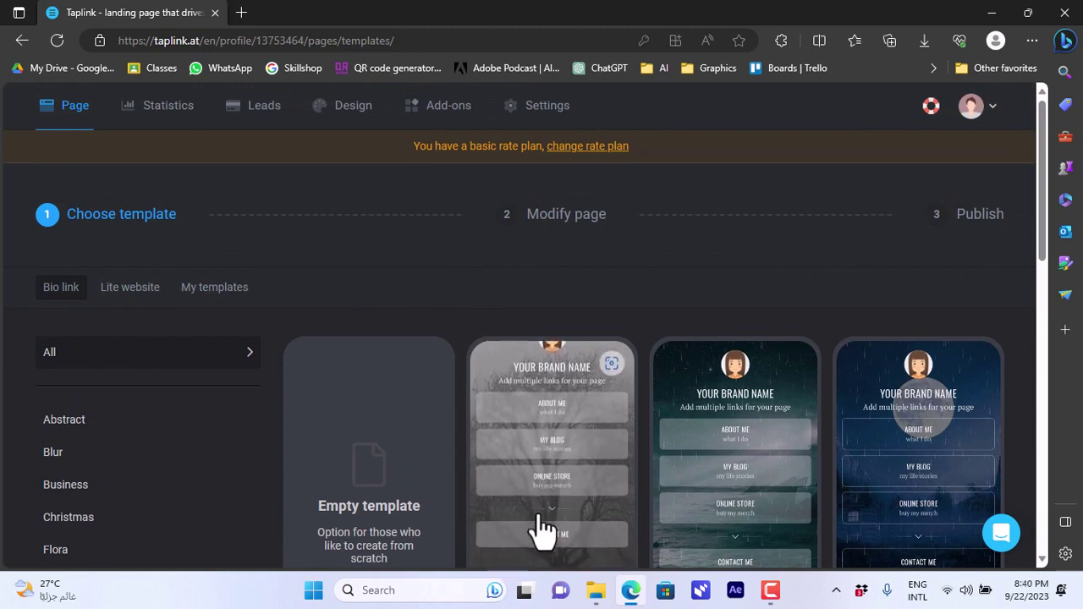
pyautogui.click(132, 290)
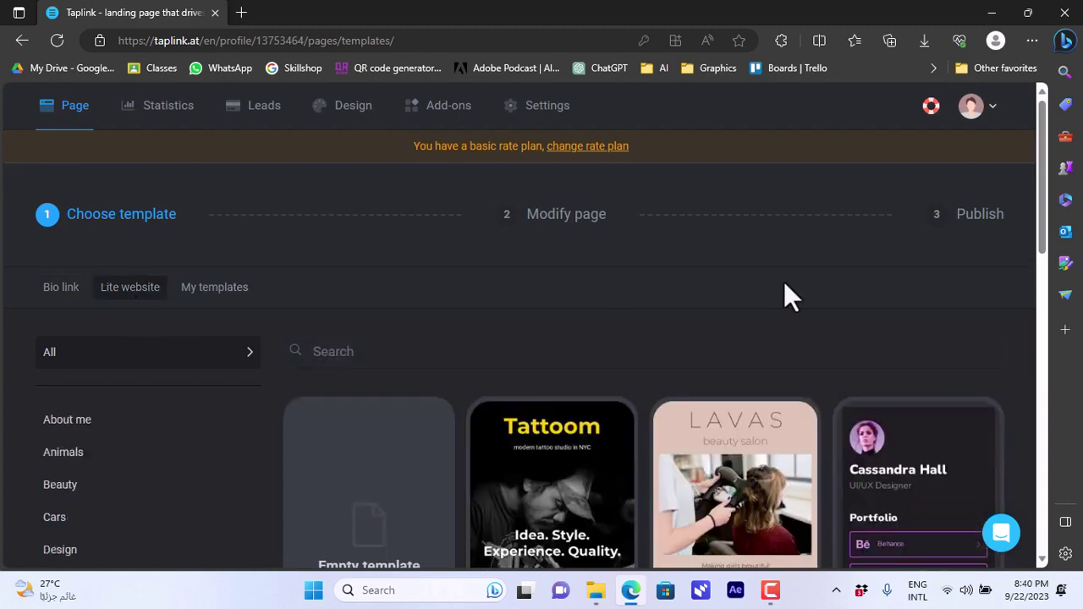
pyautogui.moveTo(1040, 232); pyautogui.dragTo(1039, 291)
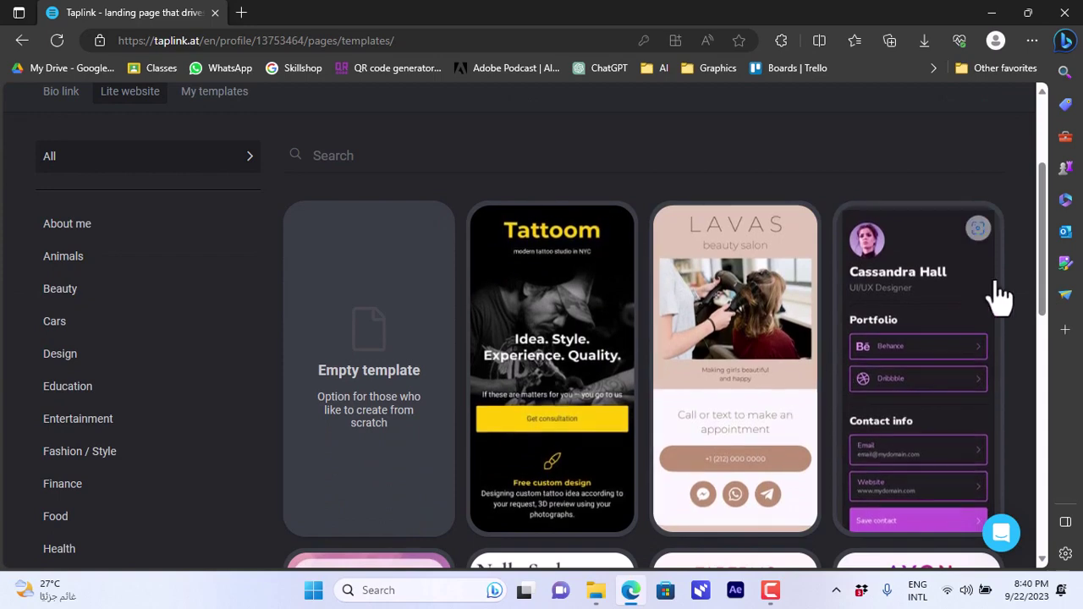
pyautogui.moveTo(1042, 232); pyautogui.dragTo(1025, 178)
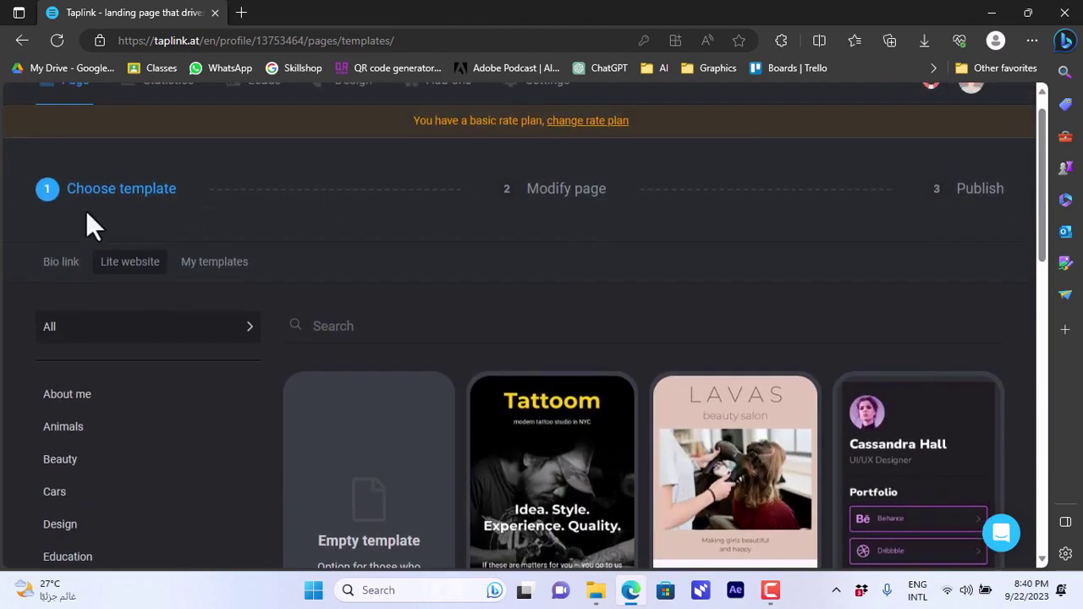
# Return to the Bio link templates and look through the Christmas category.
pyautogui.click(61, 269)
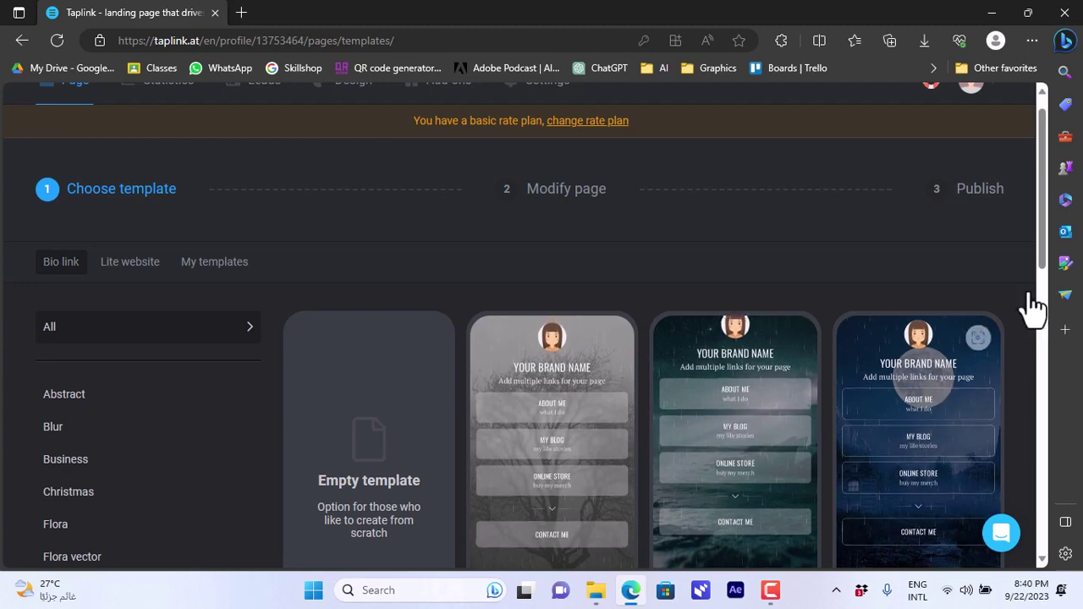
pyautogui.moveTo(1046, 280); pyautogui.dragTo(1039, 320)
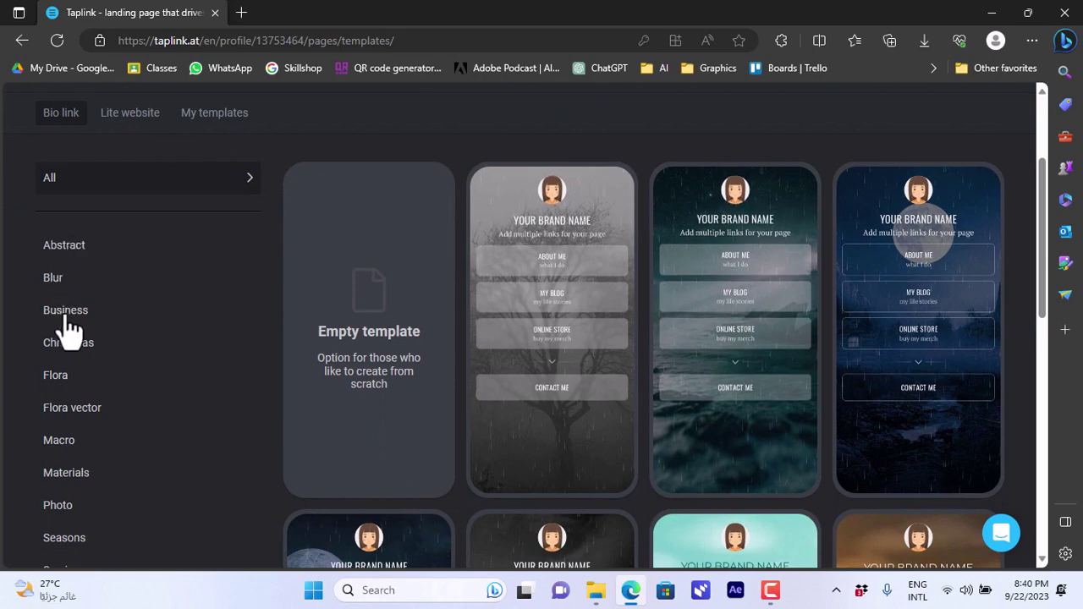
pyautogui.click(66, 349)
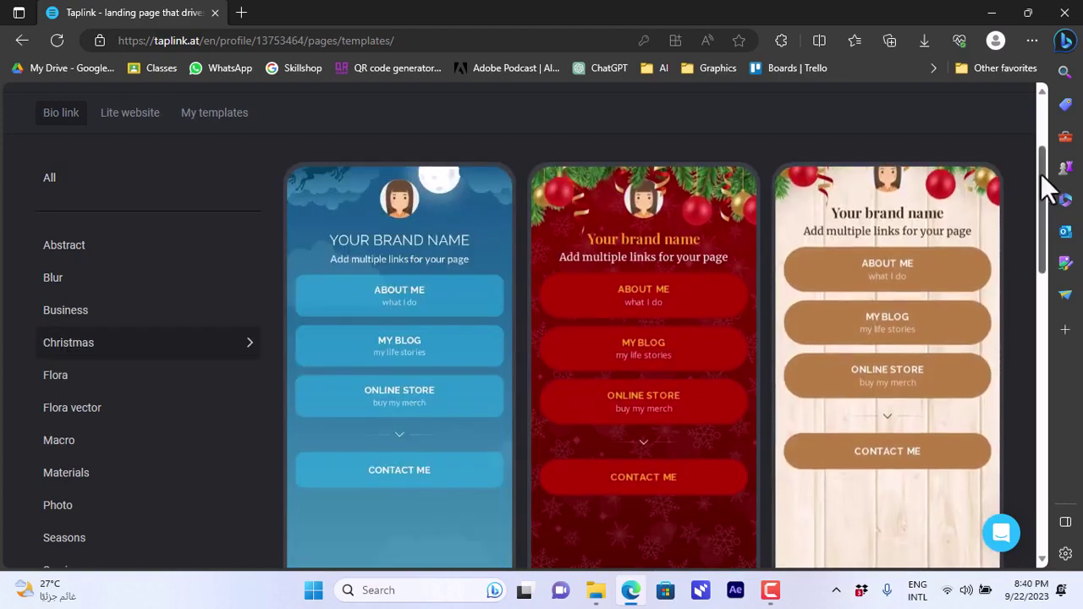
pyautogui.moveTo(1043, 206); pyautogui.dragTo(1033, 275)
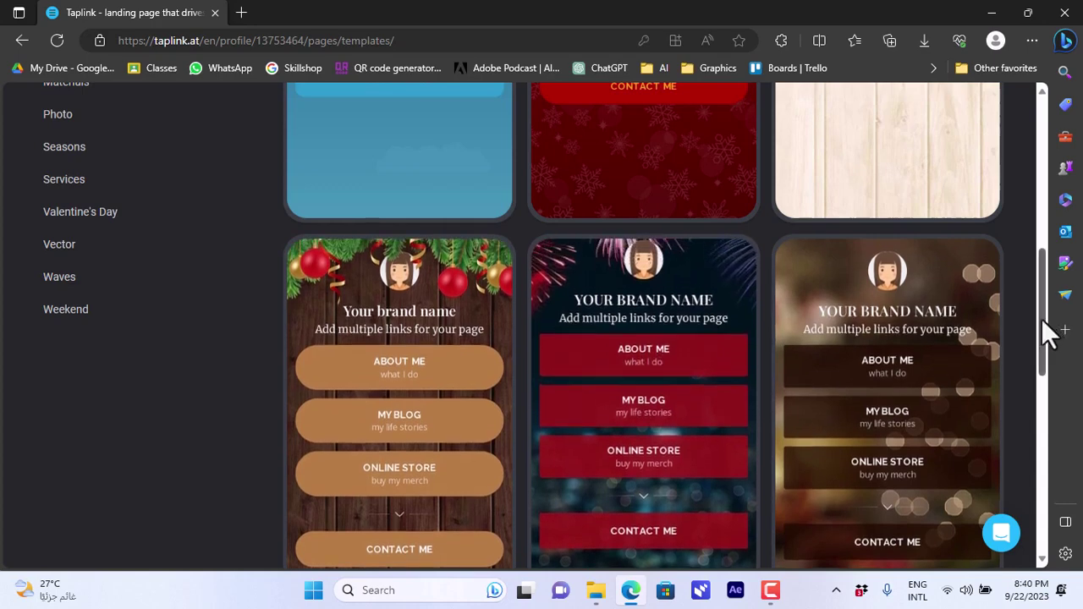
pyautogui.moveTo(1037, 319); pyautogui.dragTo(1044, 207)
# Choose the moonlit rainy night design from all Bio link templates and dismiss the editor hints.
pyautogui.click(103, 227)
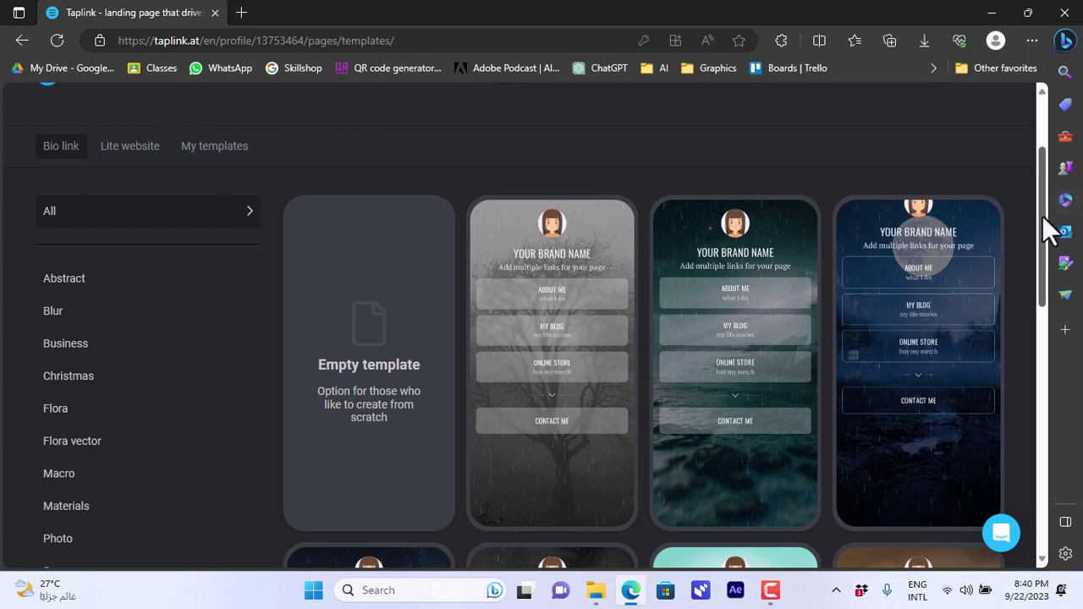
pyautogui.moveTo(1042, 219); pyautogui.dragTo(1040, 337)
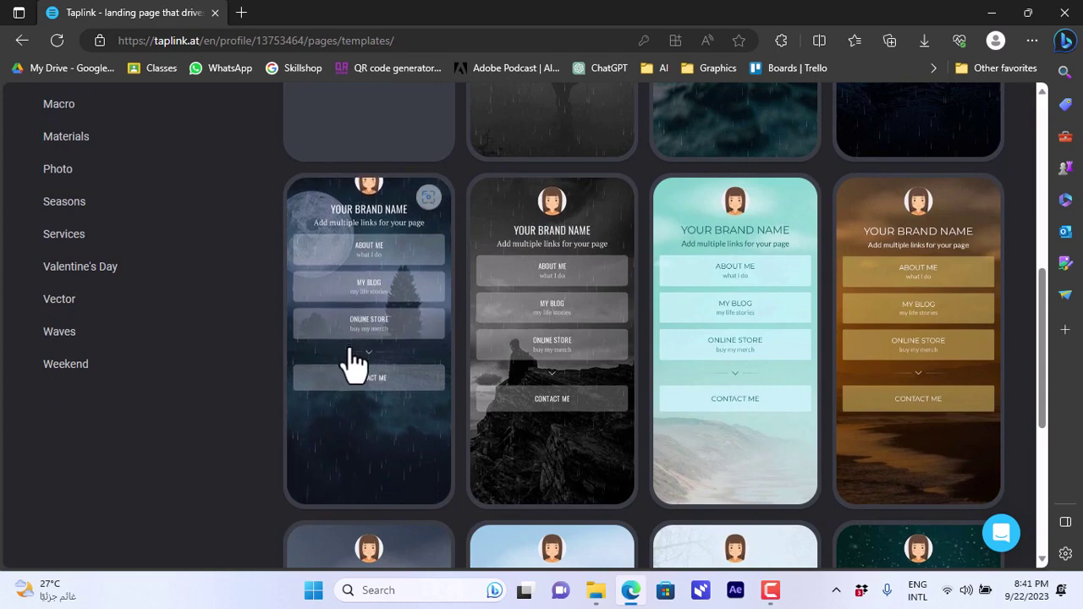
pyautogui.click(351, 363)
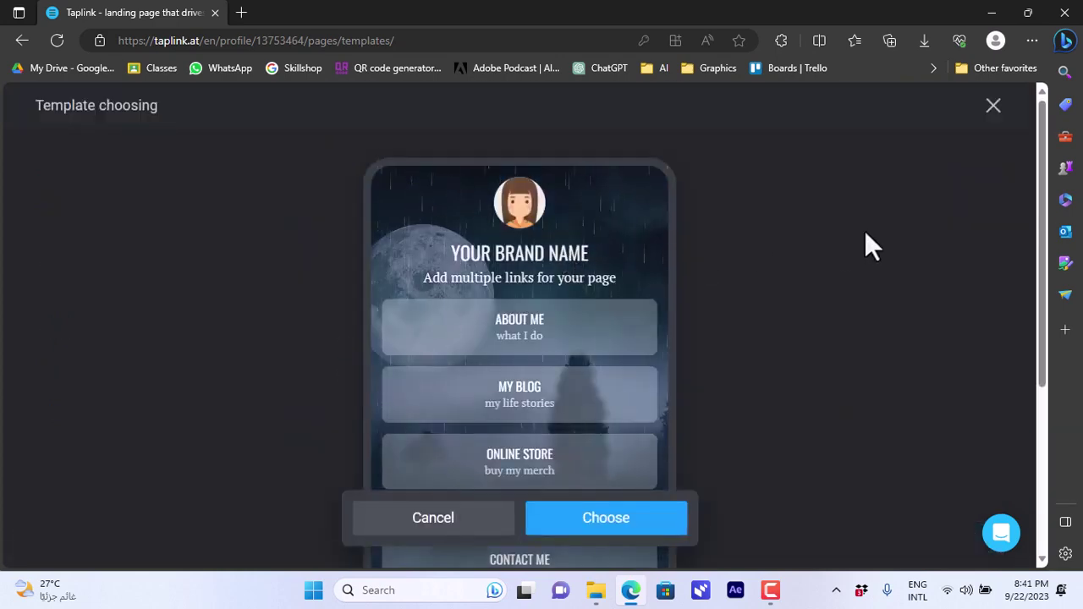
pyautogui.moveTo(1038, 184); pyautogui.dragTo(1035, 228)
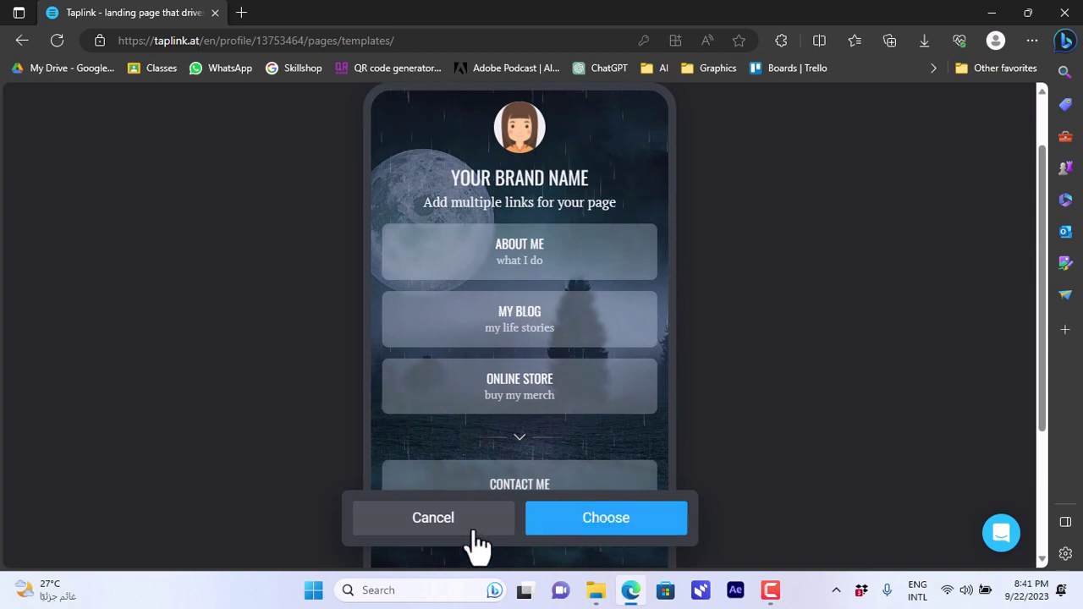
pyautogui.click(596, 523)
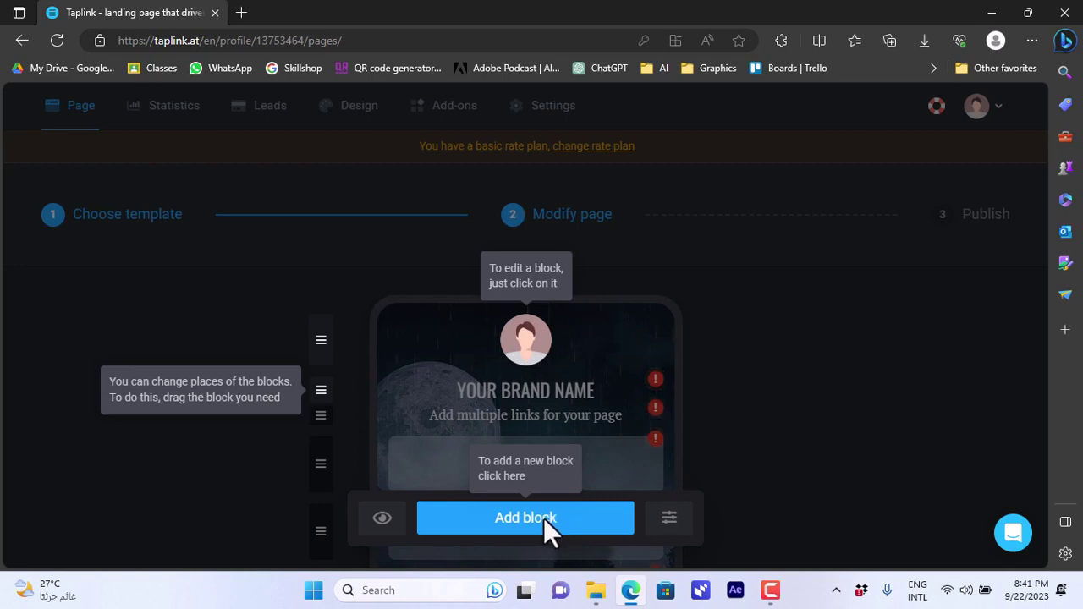
pyautogui.click(784, 340)
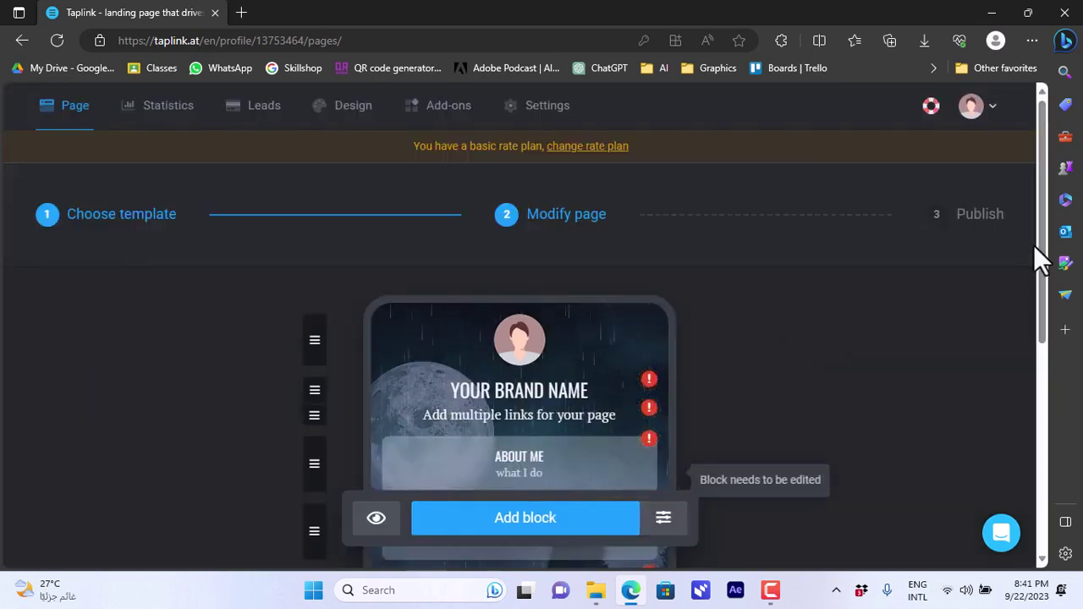
# Reorder the page blocks so ONLINE STORE sits above MY BLOG and the avatar sits below the brand name.
pyautogui.moveTo(1040, 248); pyautogui.dragTo(1033, 334)
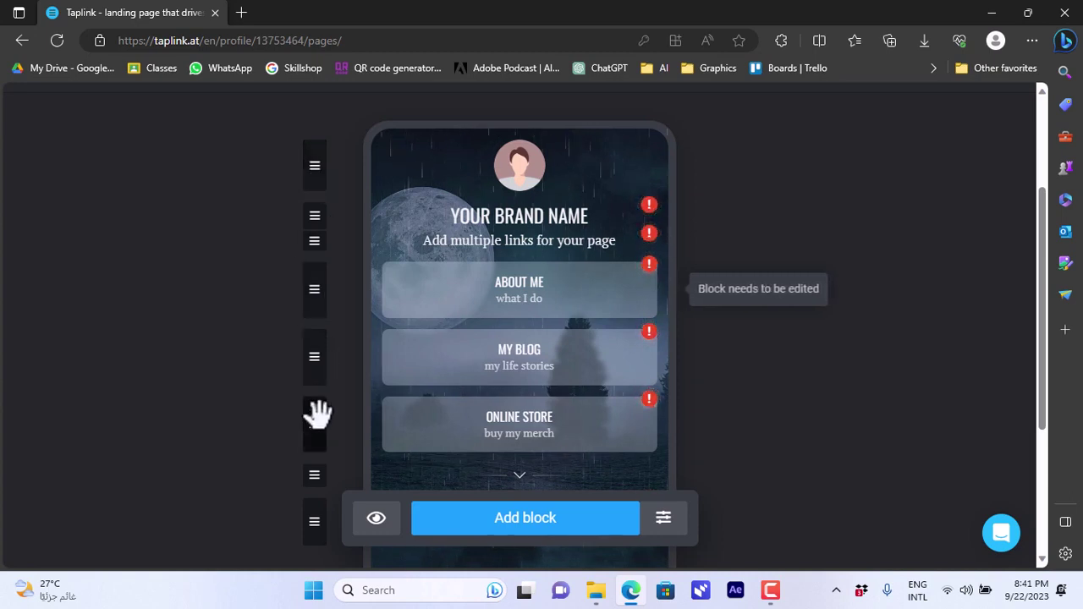
pyautogui.moveTo(316, 428); pyautogui.dragTo(306, 353)
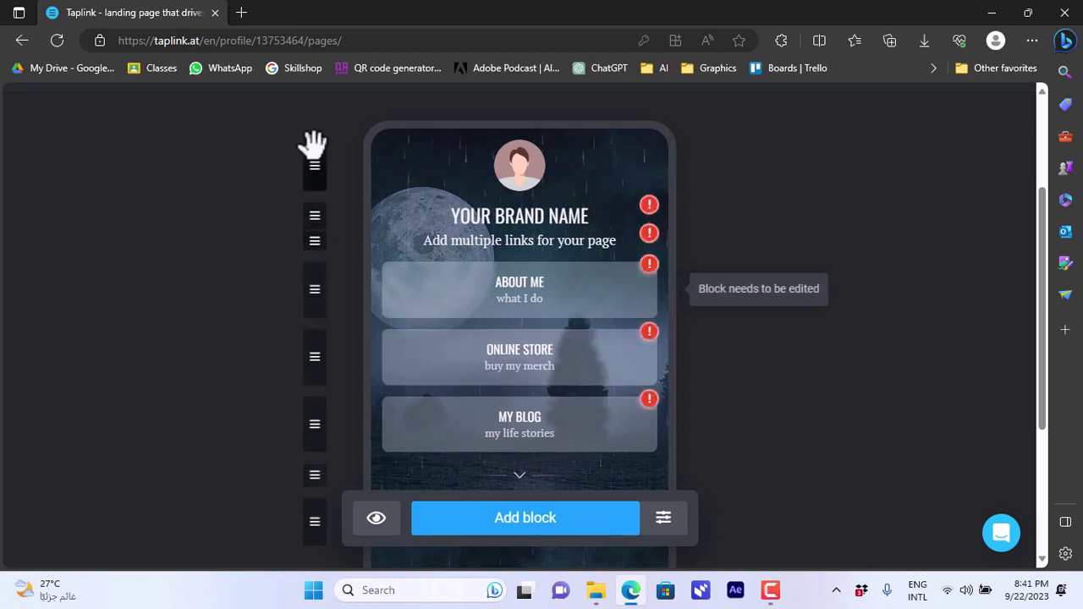
pyautogui.moveTo(314, 146); pyautogui.dragTo(312, 212)
pyautogui.moveTo(312, 167); pyautogui.dragTo(312, 224)
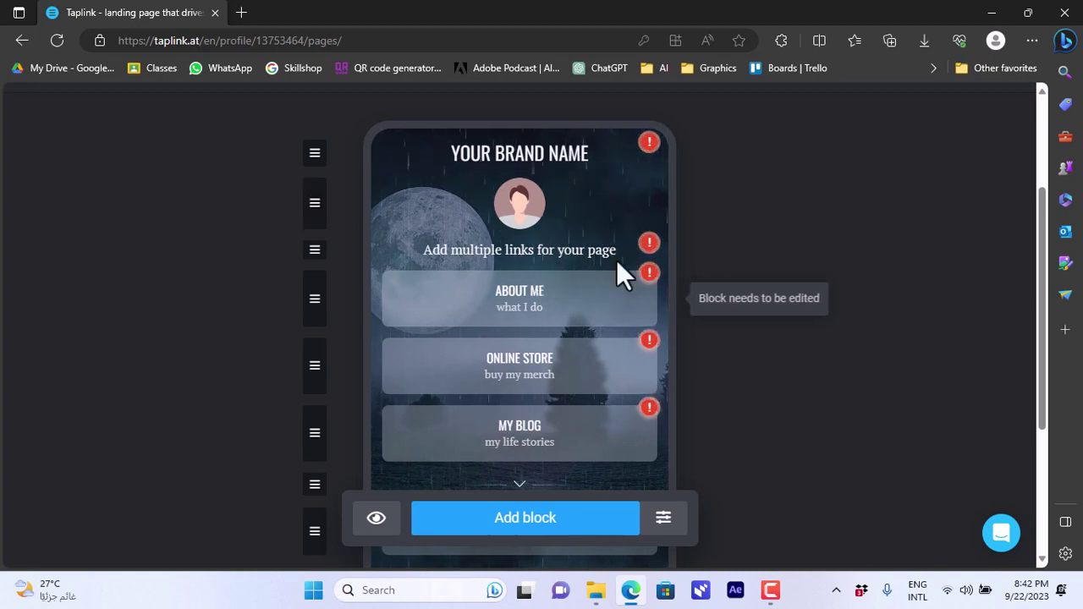
# Replace the brand name placeholder in the heading text block with "HOW TO SIMPLE".
pyautogui.click(523, 174)
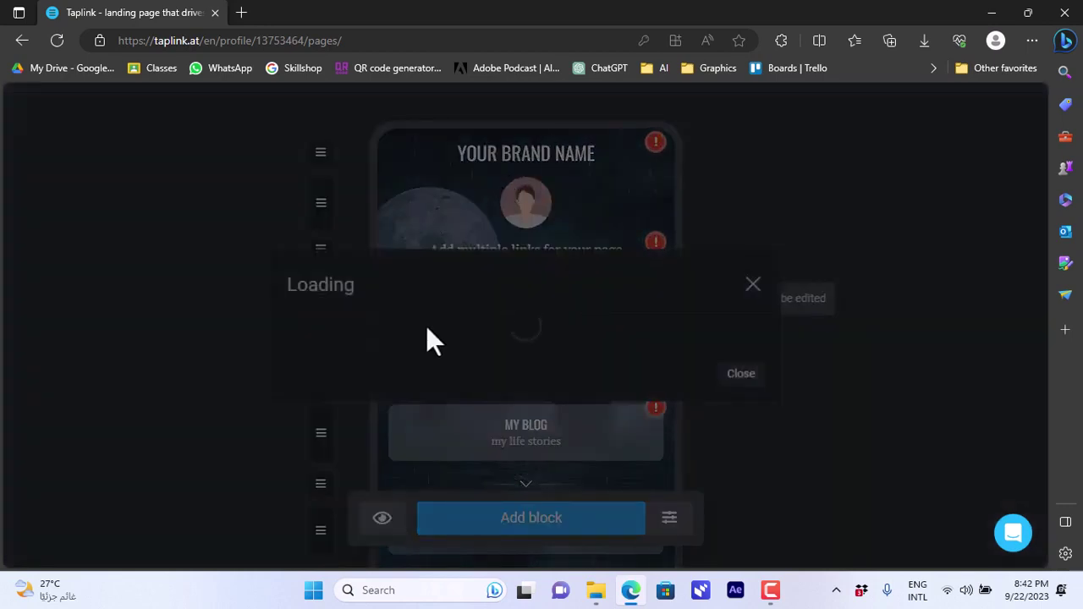
pyautogui.click(554, 320)
pyautogui.tripleClick(555, 320)
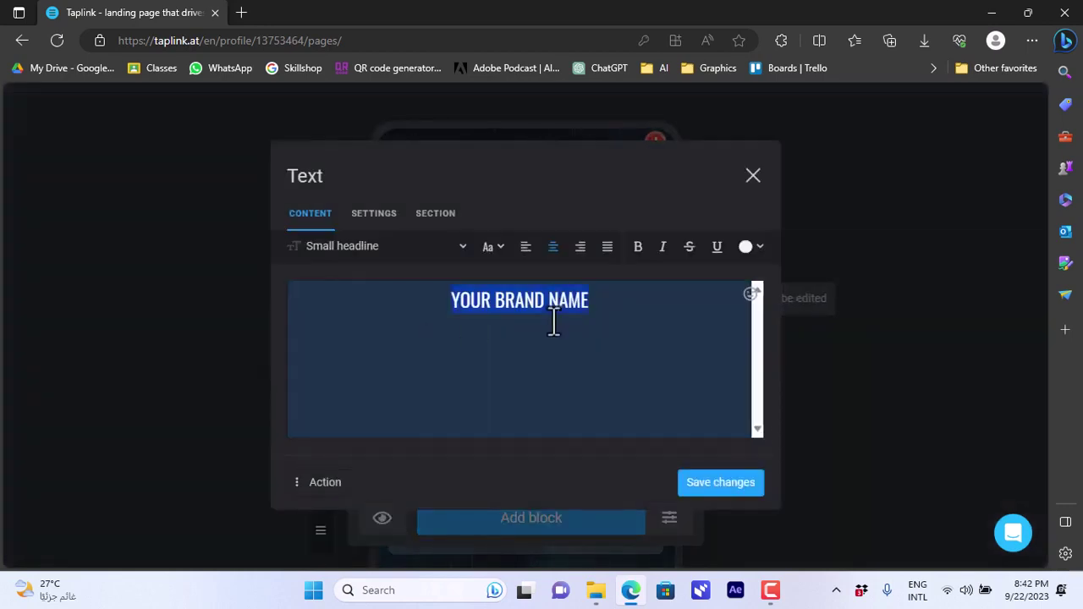
pyautogui.write('HOWE')
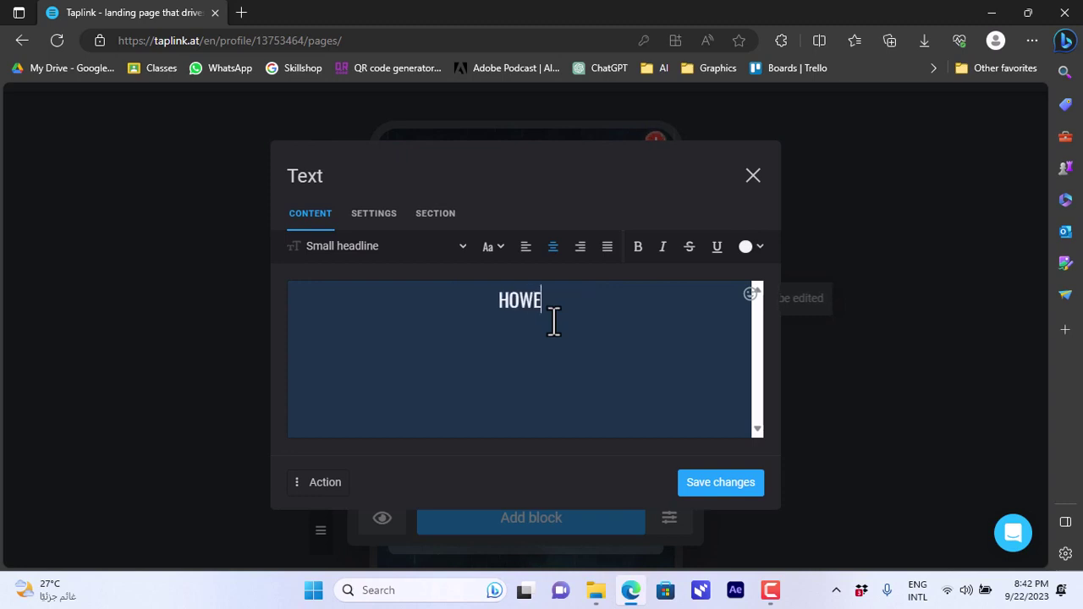
pyautogui.press('BackSpace')
pyautogui.write('W')
pyautogui.press('BackSpace')
pyautogui.write('TO')
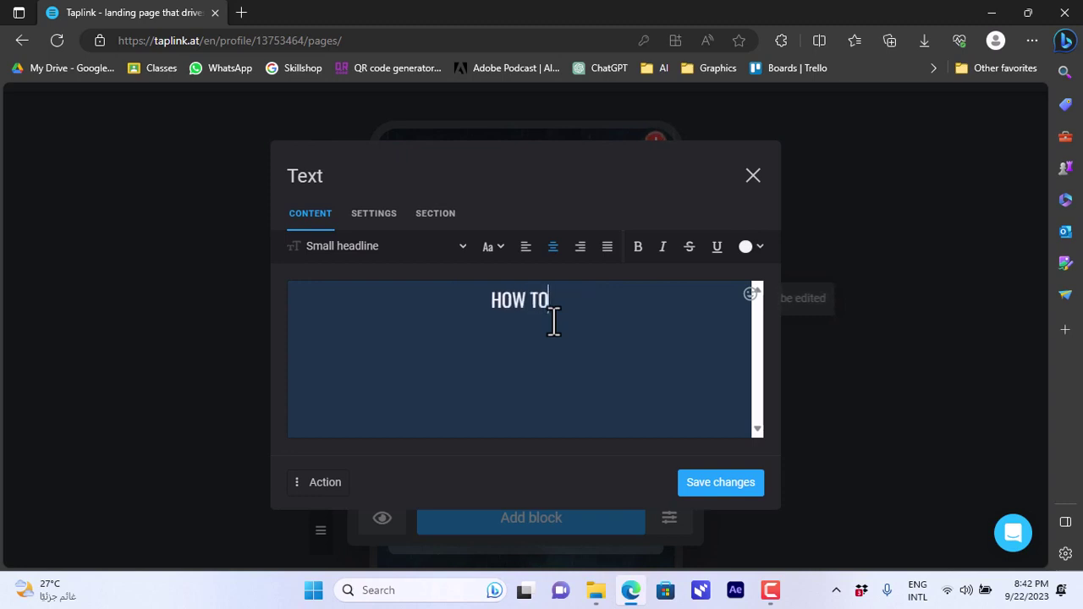
pyautogui.write(' SIMPLE')
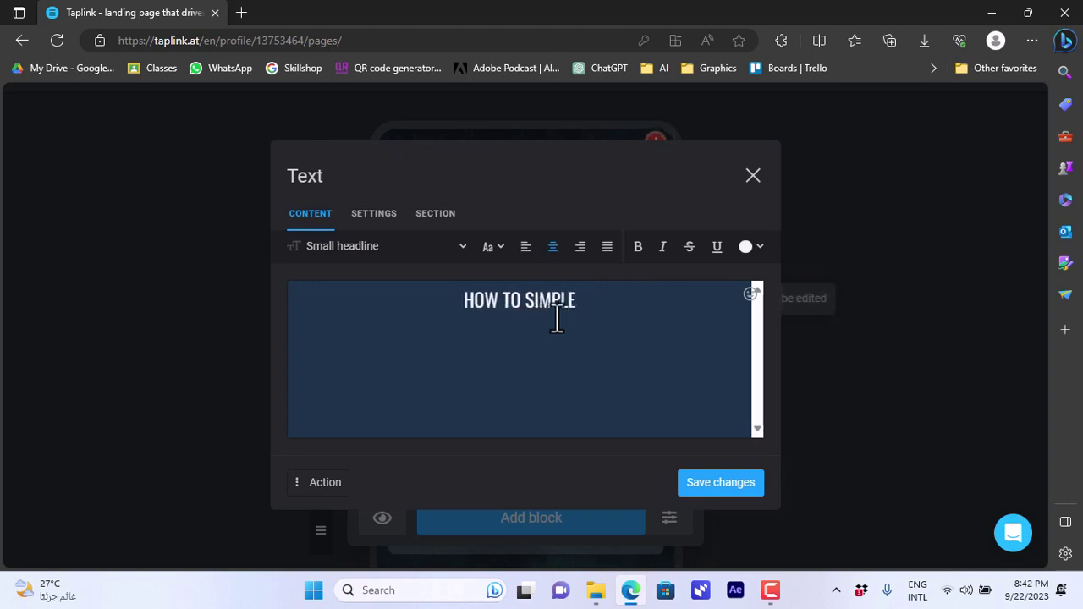
# Format the heading text with the Caveat font, Large headline size and the darkest red palette colour.
pyautogui.click(500, 254)
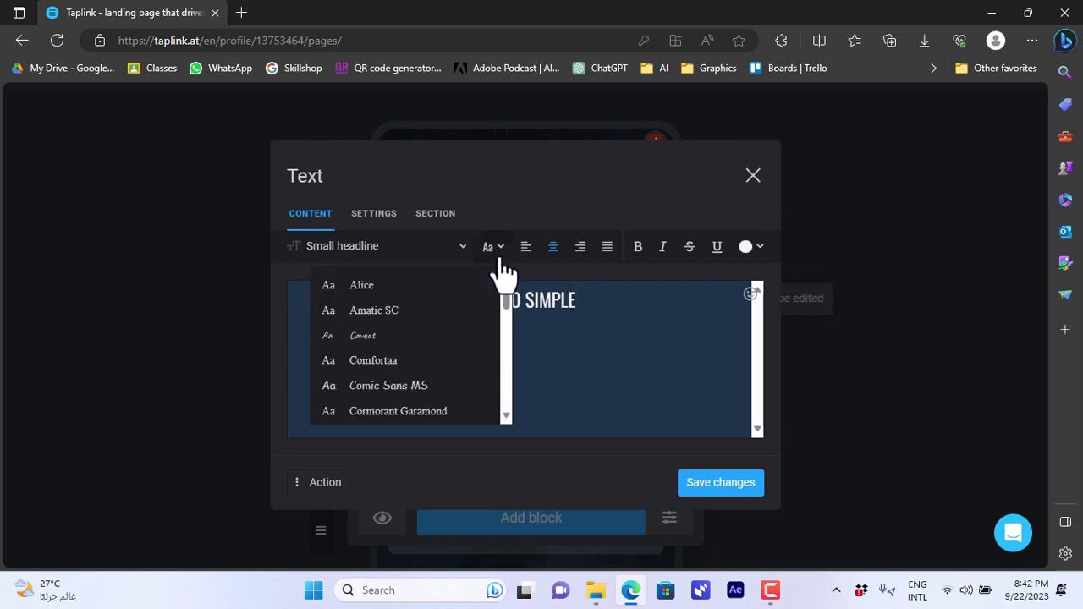
pyautogui.click(365, 337)
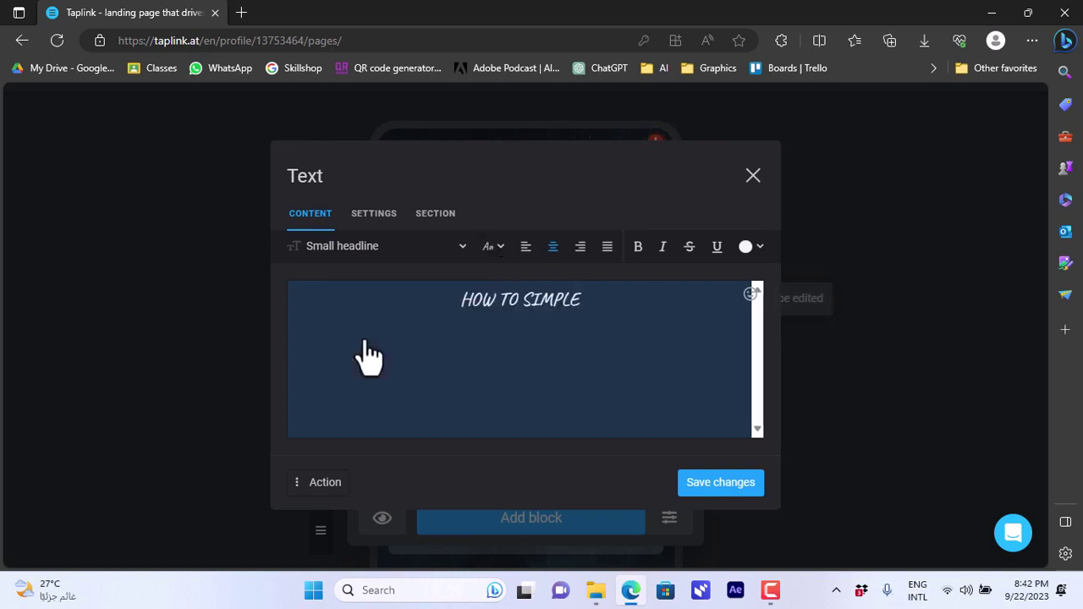
pyautogui.click(348, 253)
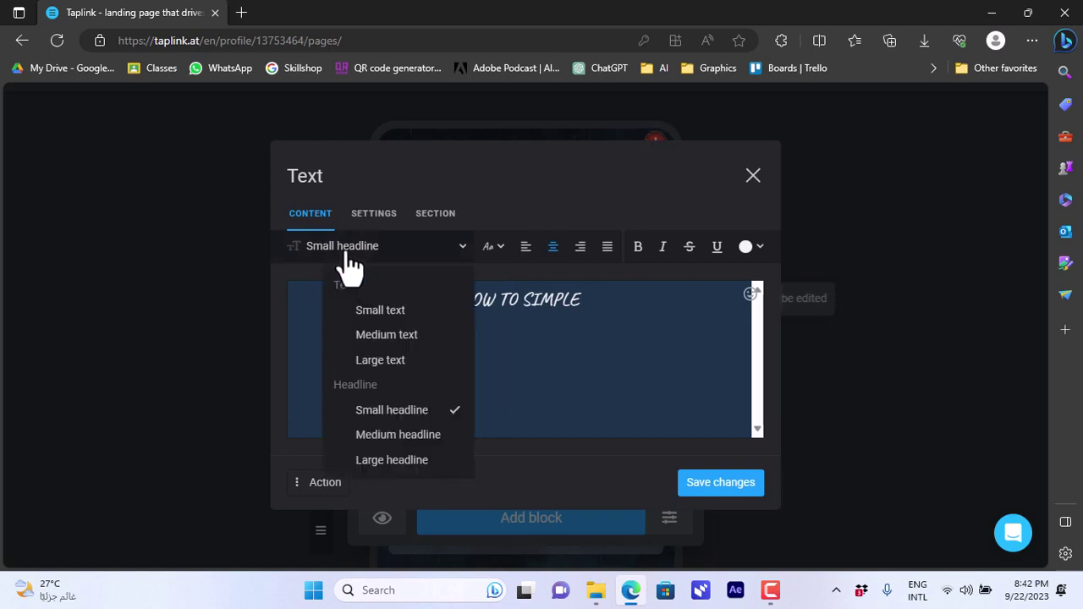
pyautogui.click(392, 460)
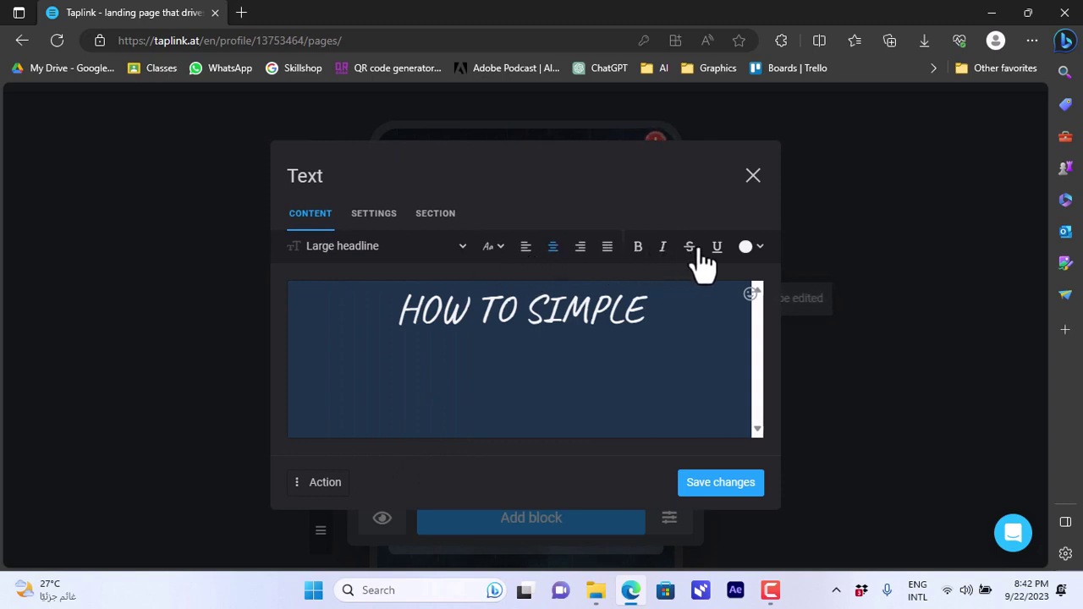
pyautogui.click(751, 248)
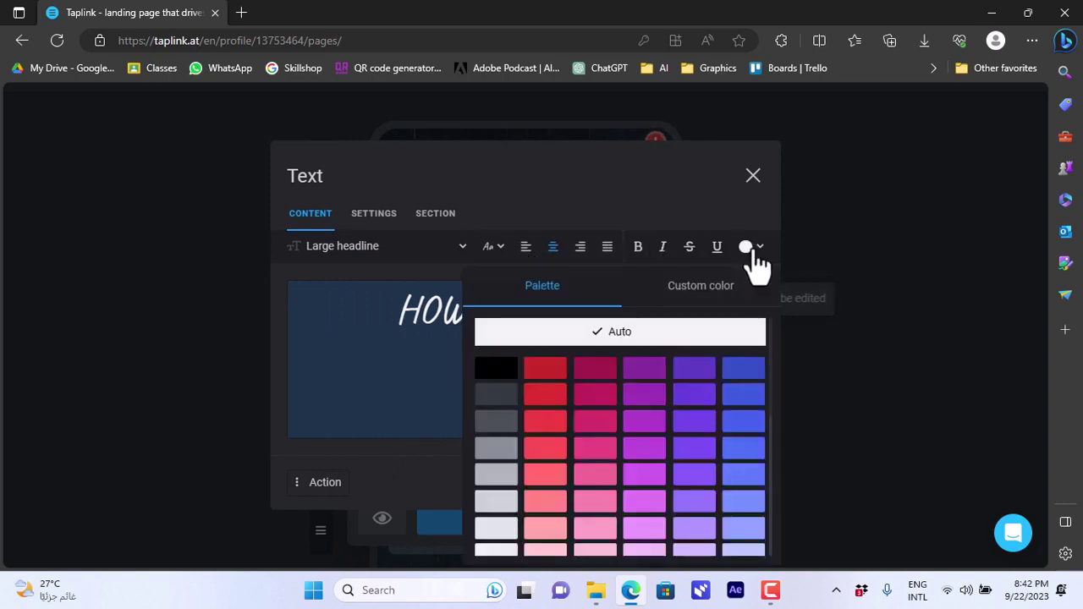
pyautogui.click(552, 373)
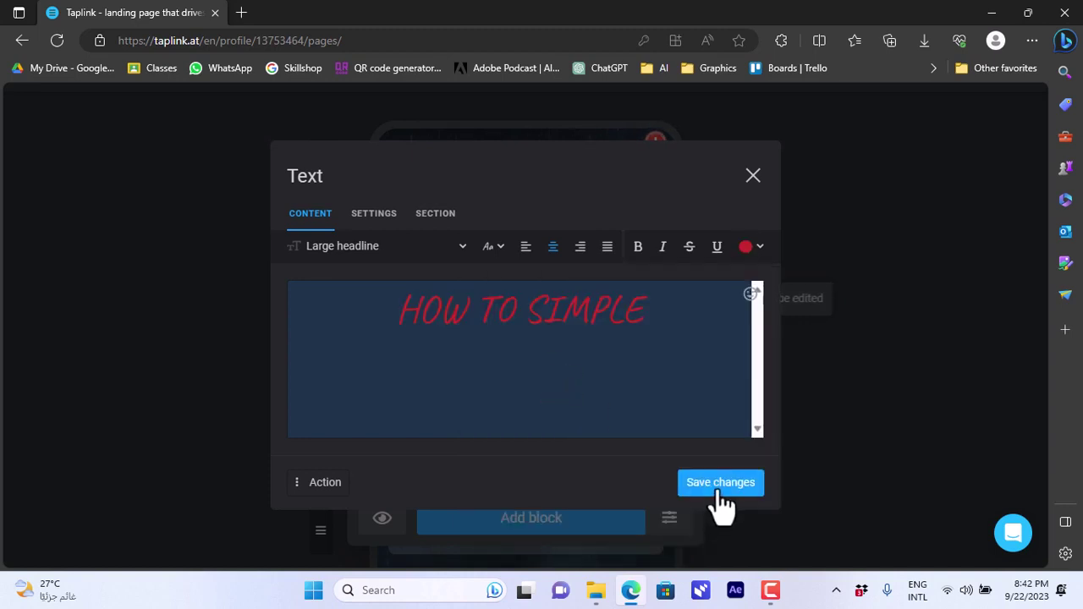
# Review the heading block's settings, section styling options and available block actions, and save the heading changes.
pyautogui.click(381, 226)
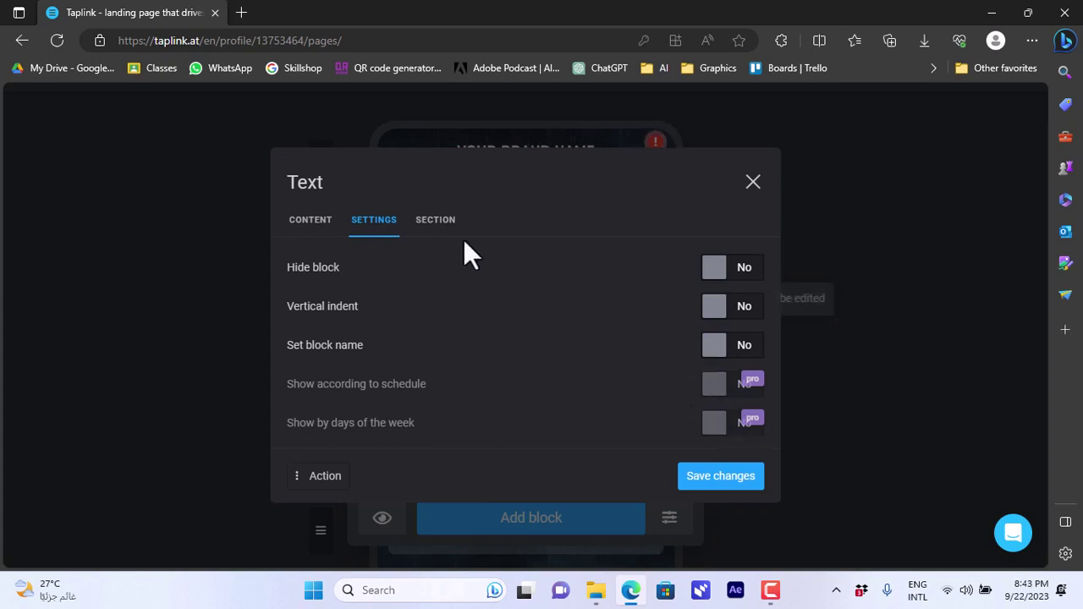
pyautogui.click(432, 220)
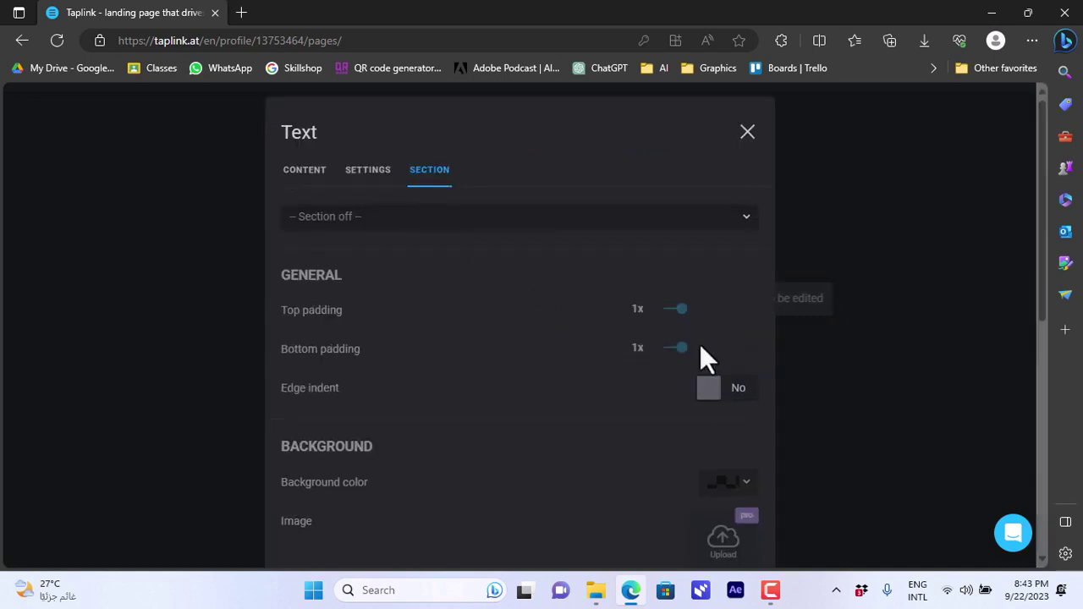
pyautogui.scroll(-6, 700, 345)
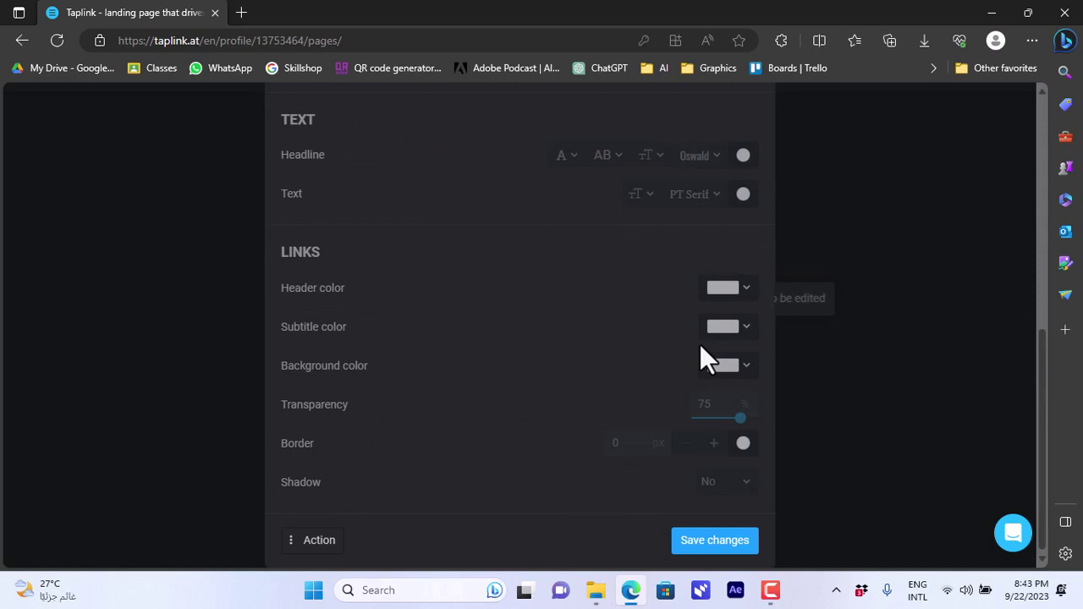
pyautogui.scroll(6, 674, 483)
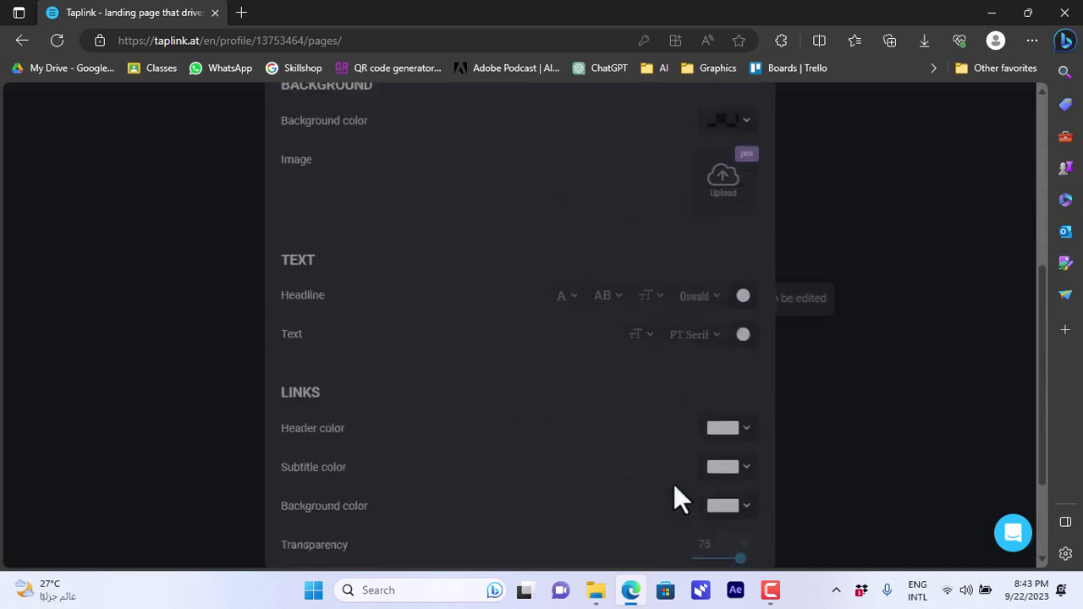
pyautogui.scroll(-6, 380, 203)
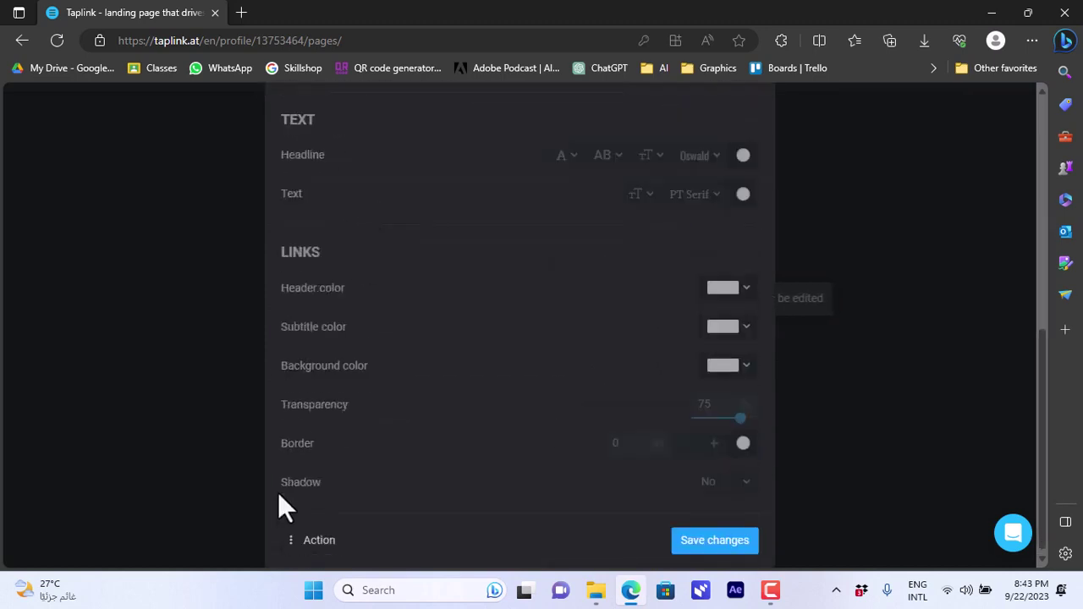
pyautogui.click(292, 542)
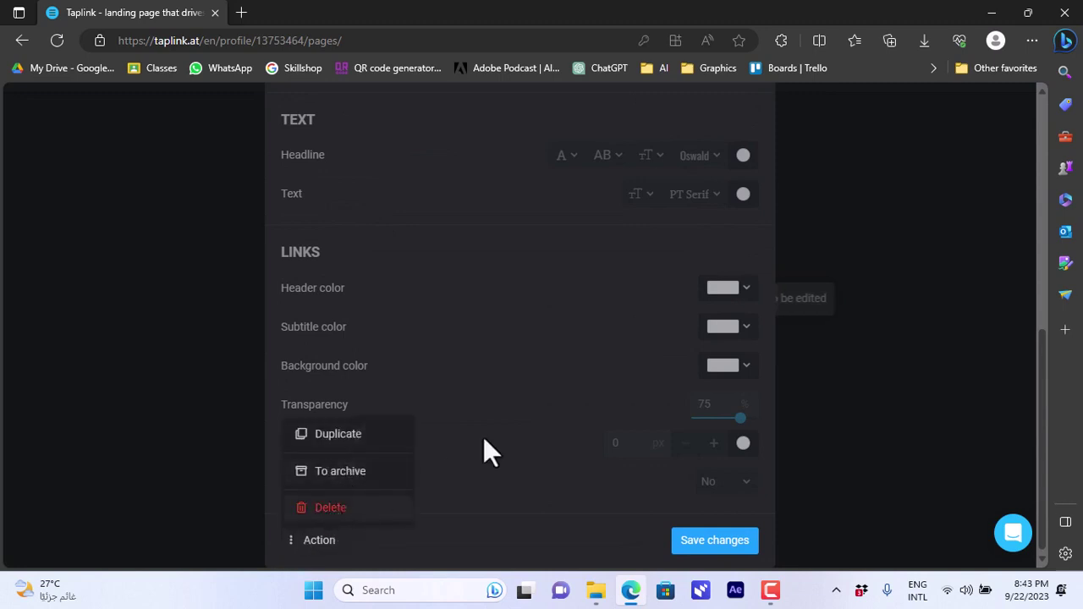
pyautogui.click(505, 421)
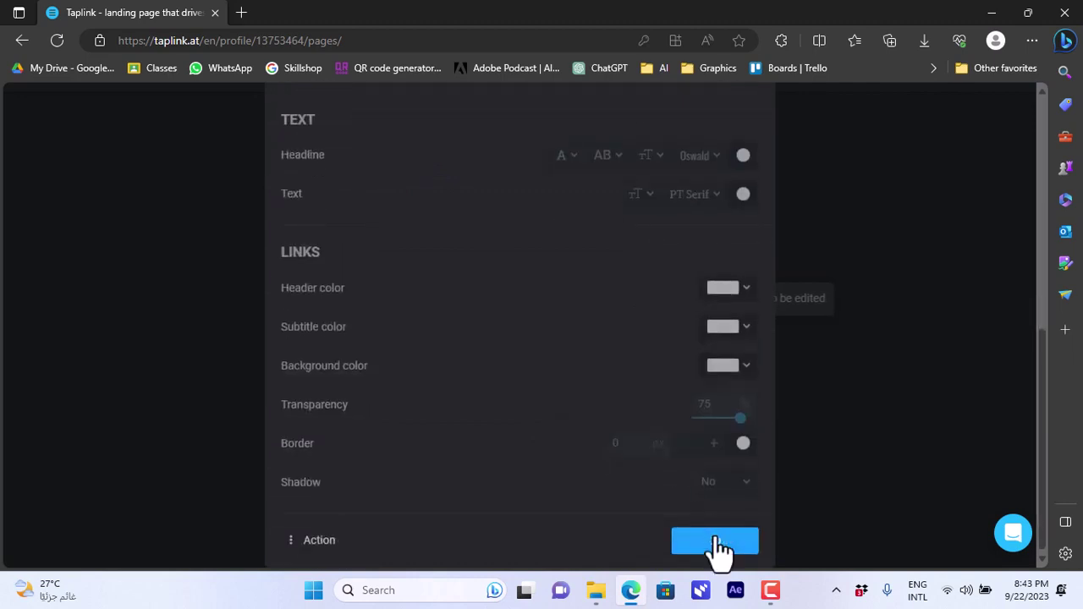
pyautogui.click(715, 542)
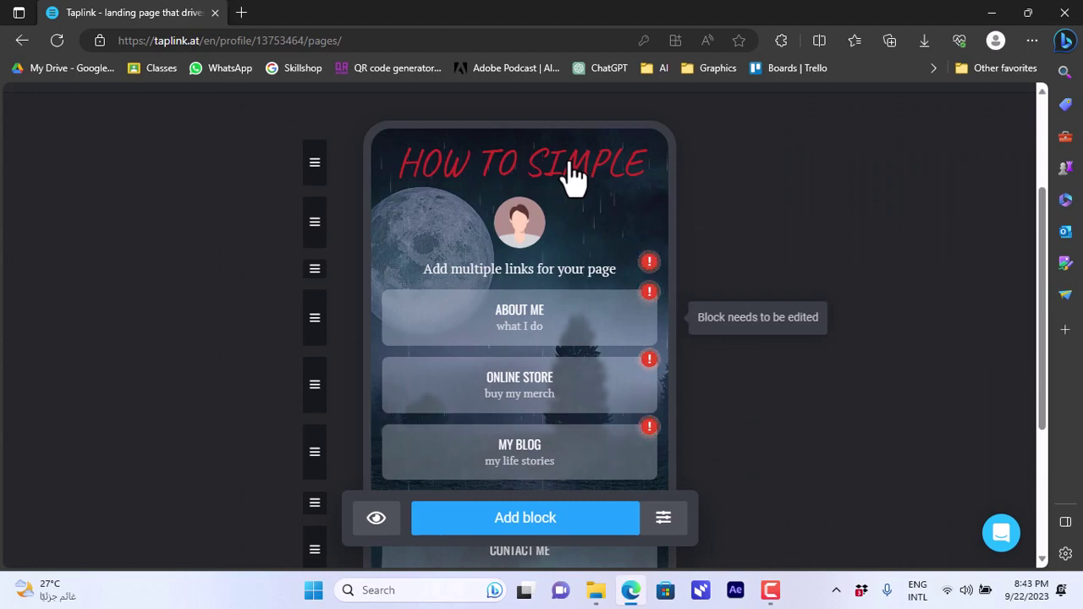
# Upload the curly-haired woman's portrait as the avatar, cropped to the top of the photo, and save it at Very large size (150×150).
pyautogui.click(518, 226)
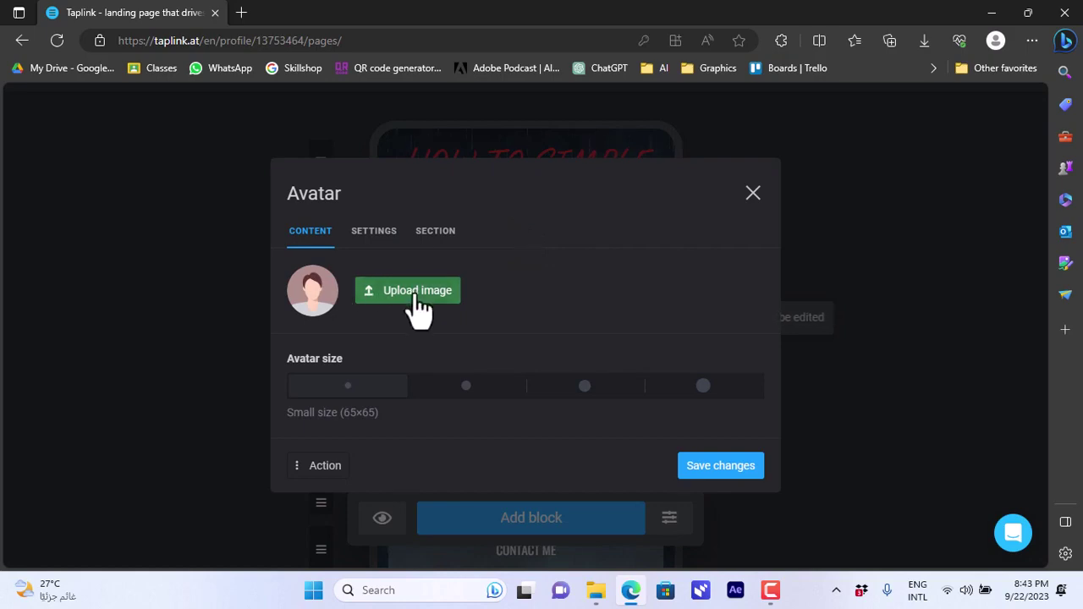
pyautogui.click(415, 292)
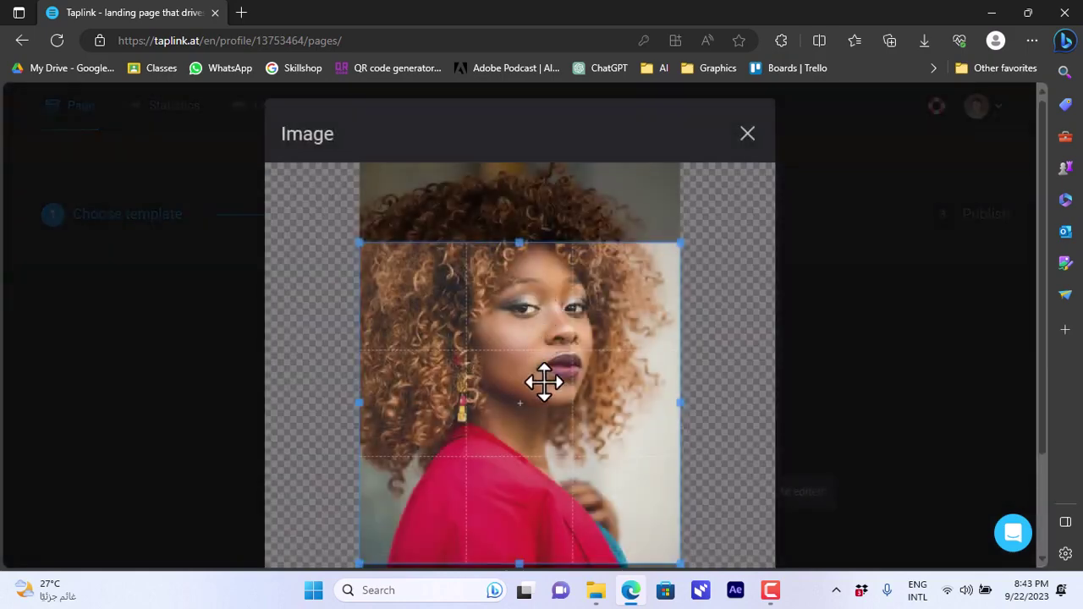
pyautogui.moveTo(547, 377); pyautogui.dragTo(528, 351)
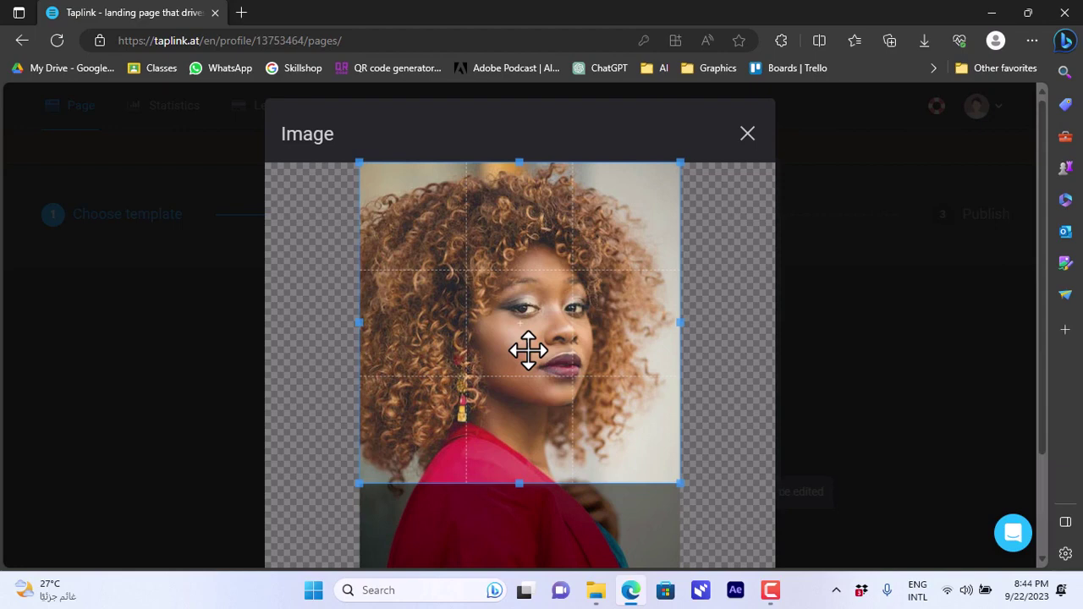
pyautogui.click(707, 556)
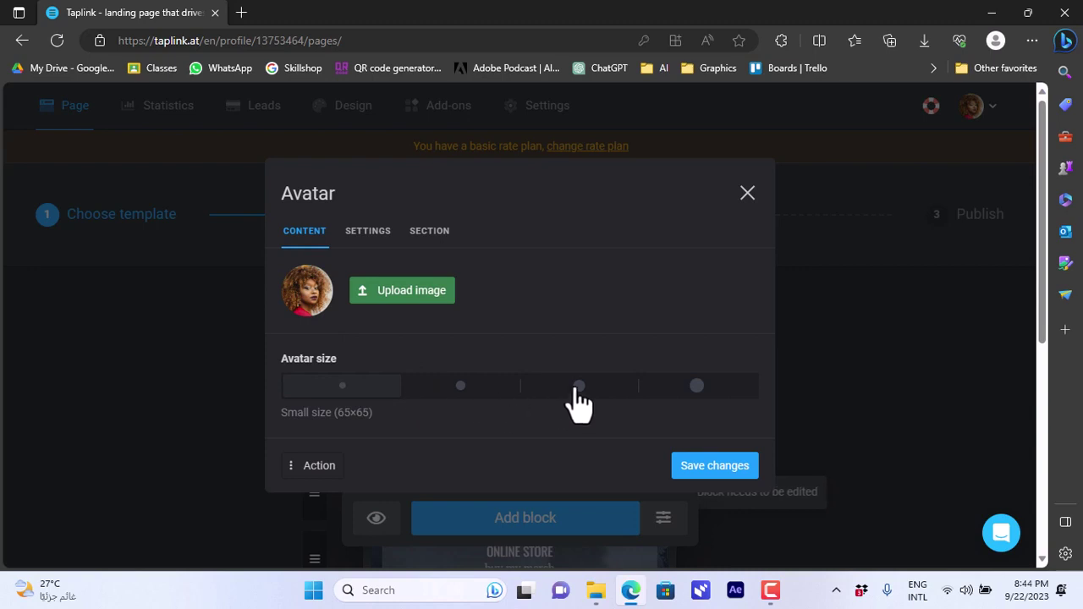
pyautogui.click(696, 392)
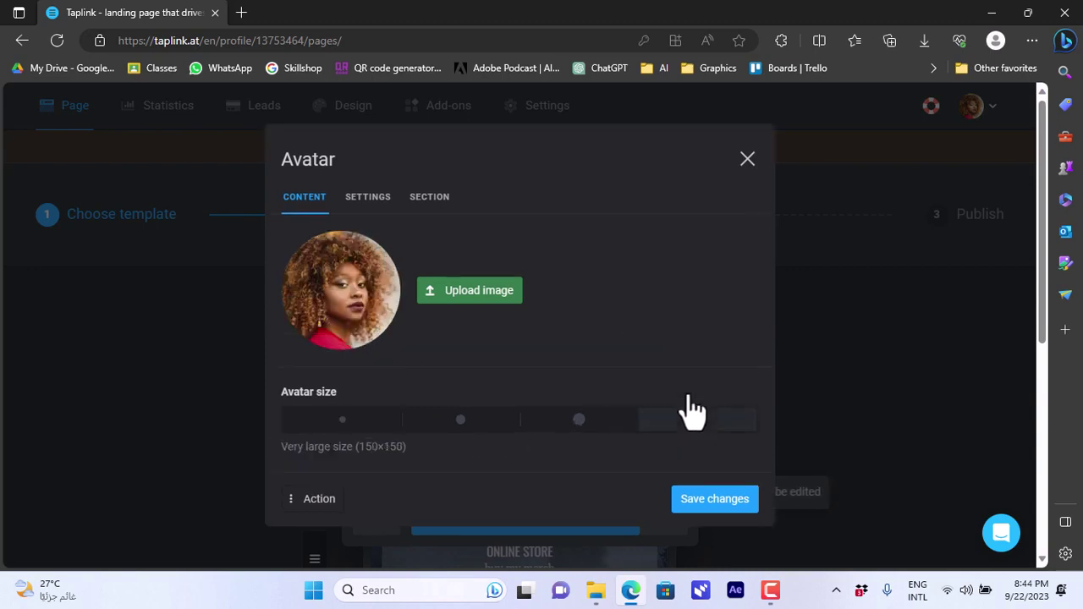
pyautogui.click(724, 504)
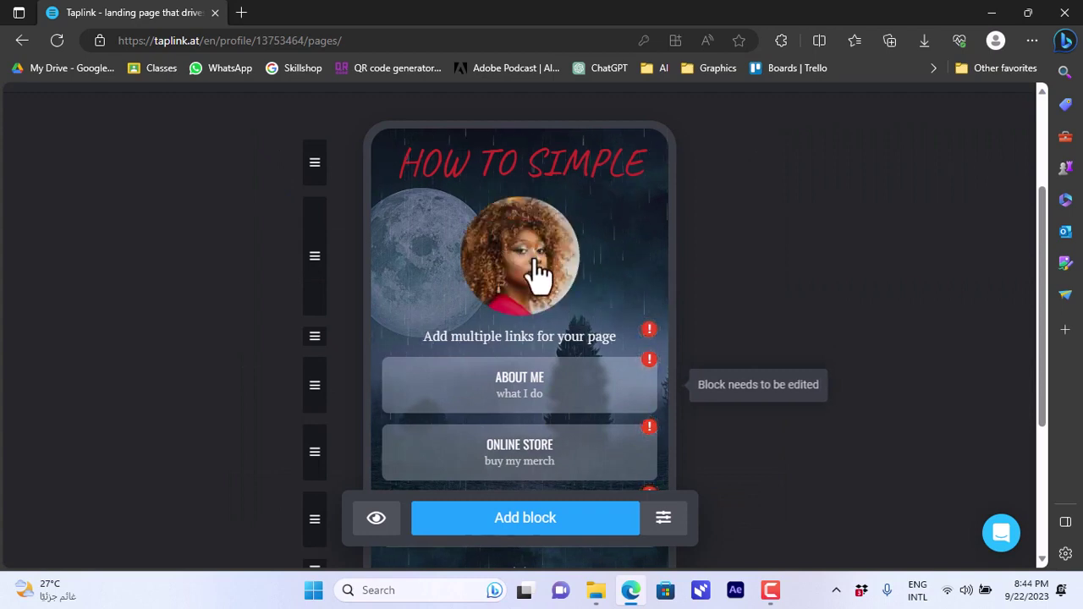
# Delete the "Add multiple links for your page" text block below the avatar.
pyautogui.click(523, 342)
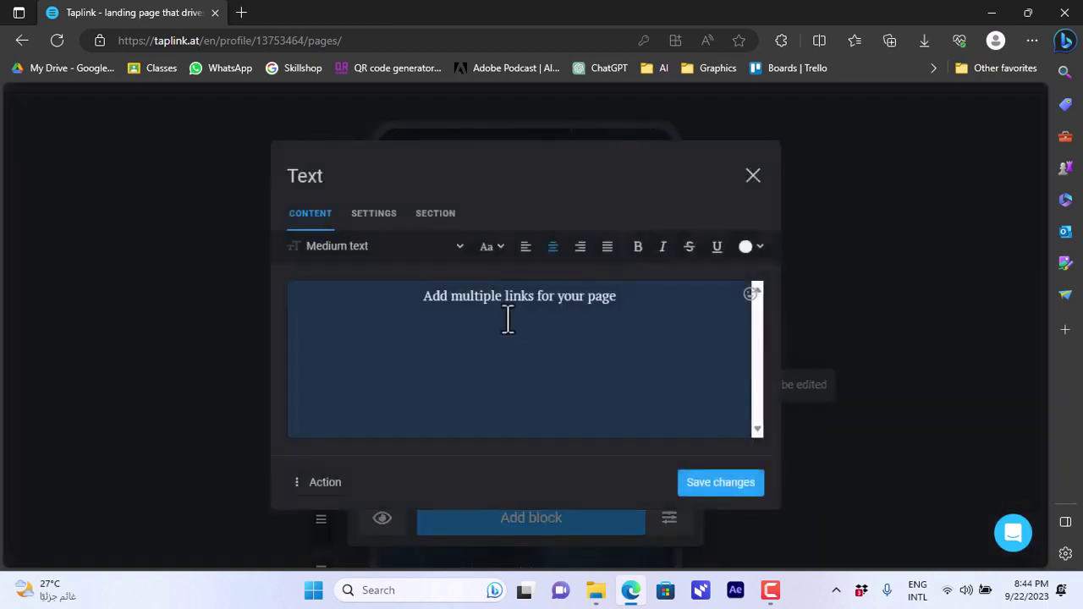
pyautogui.click(300, 483)
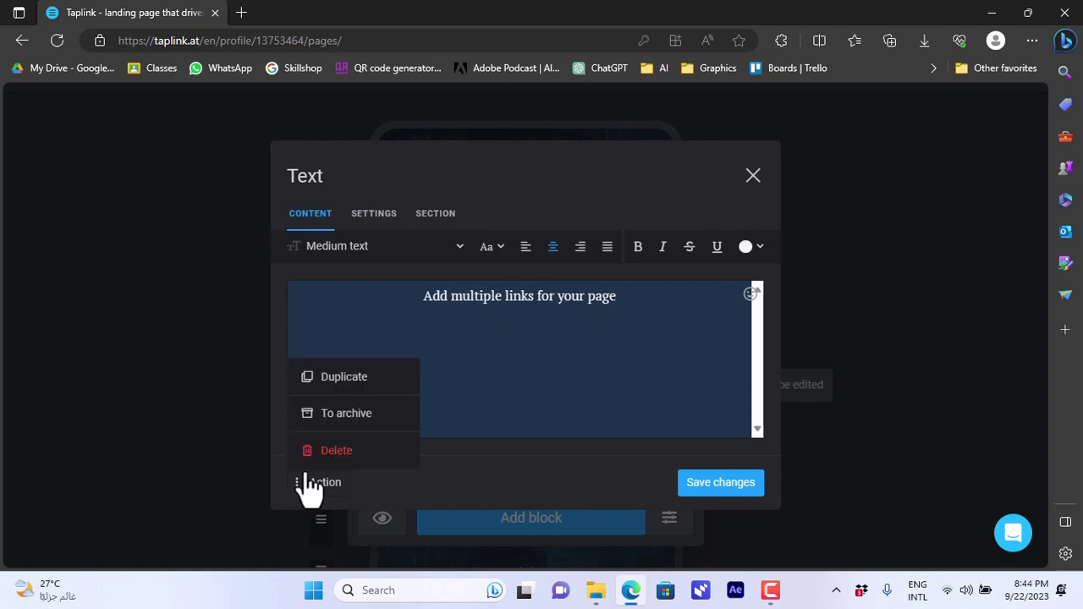
pyautogui.click(325, 453)
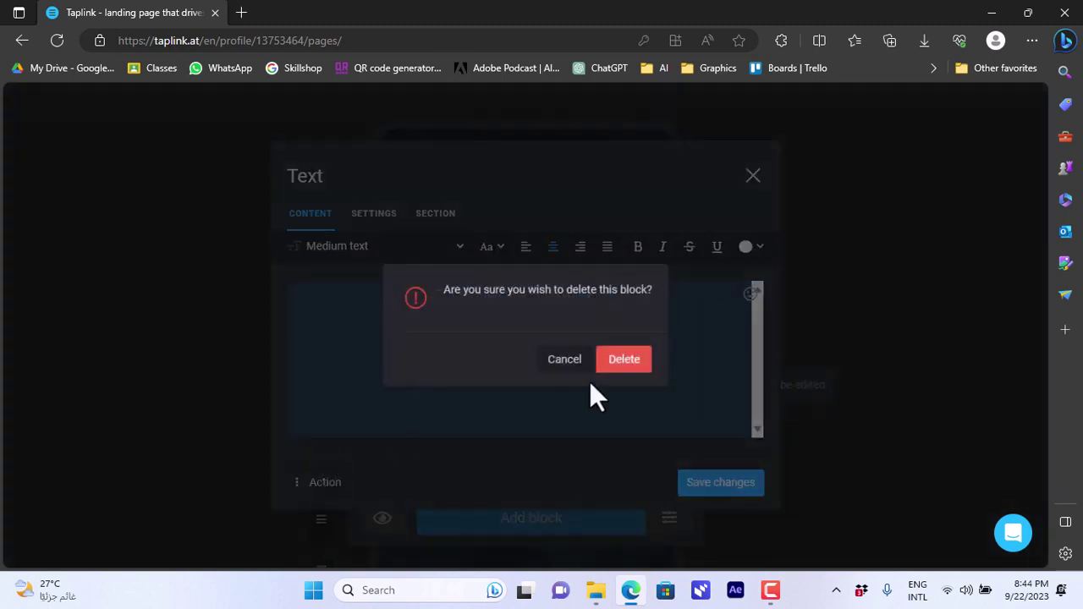
pyautogui.click(619, 364)
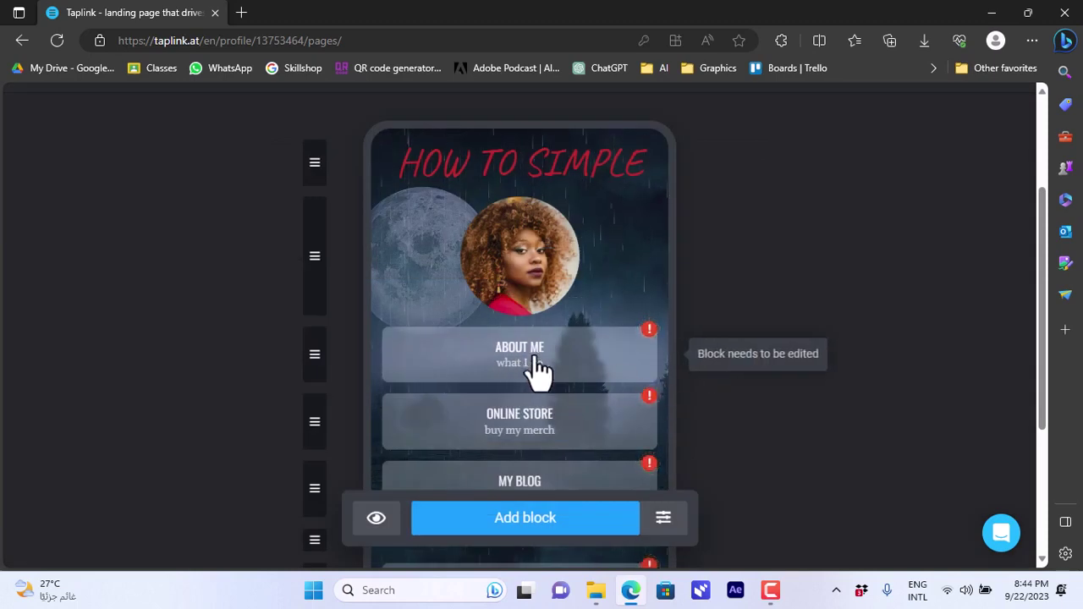
# Set the ABOUT ME link's title to "About us" and its subtitle to "we create video tutorial".
pyautogui.click(525, 367)
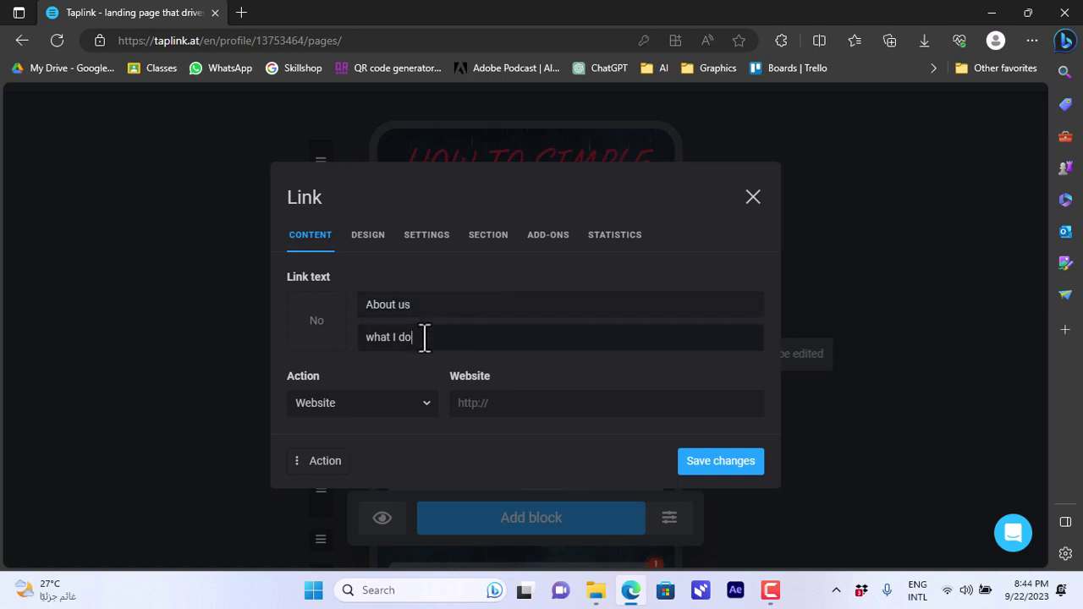
pyautogui.tripleClick(424, 337)
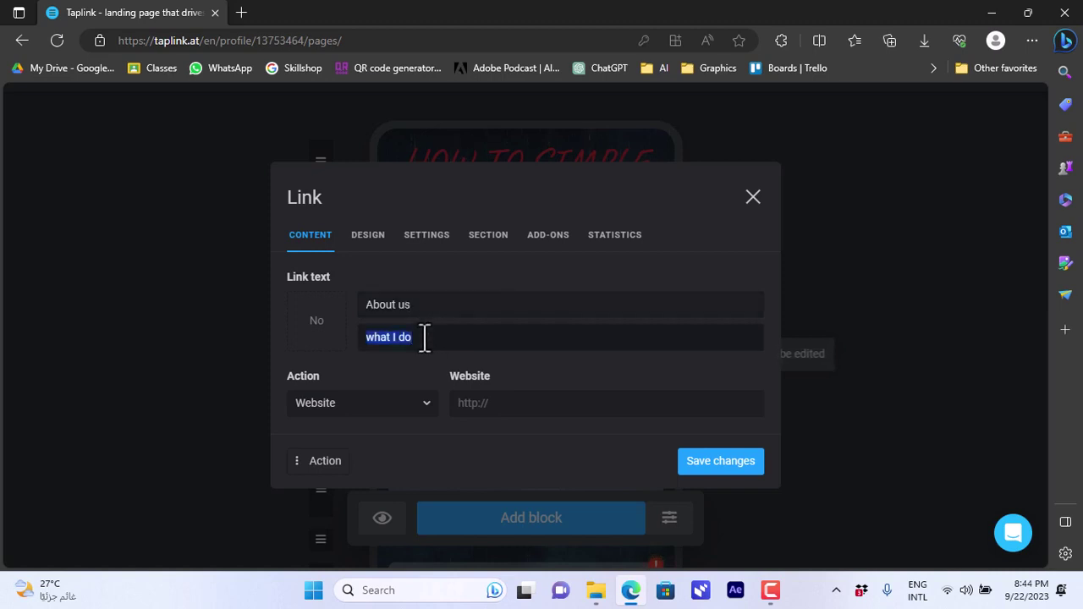
pyautogui.write('we create')
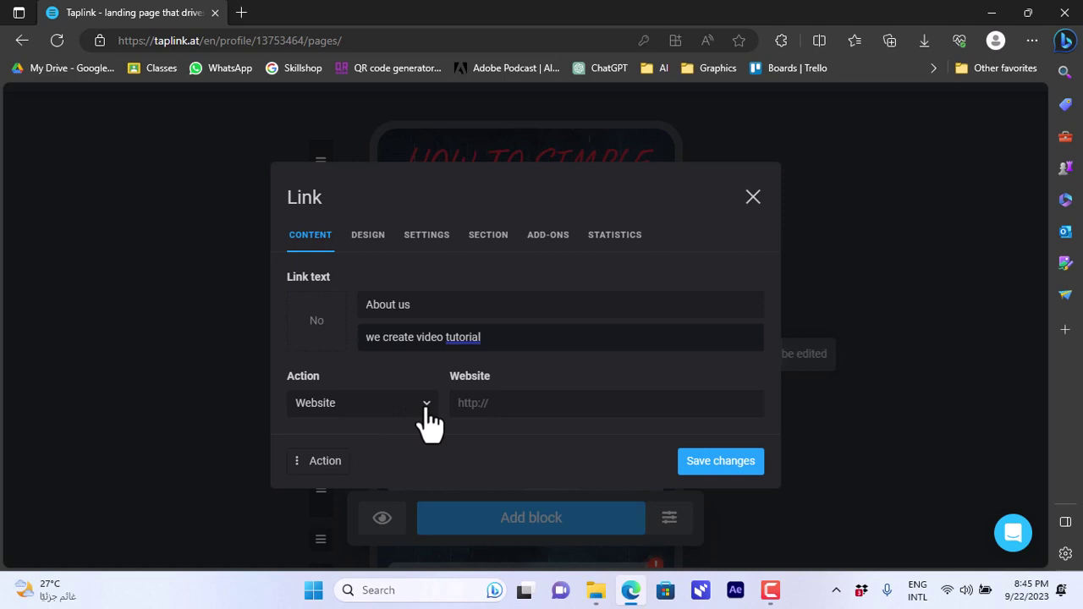
# Examine the action types the About link can trigger, from Website and Internal page to Call, Send SMS and Send email.
pyautogui.click(428, 408)
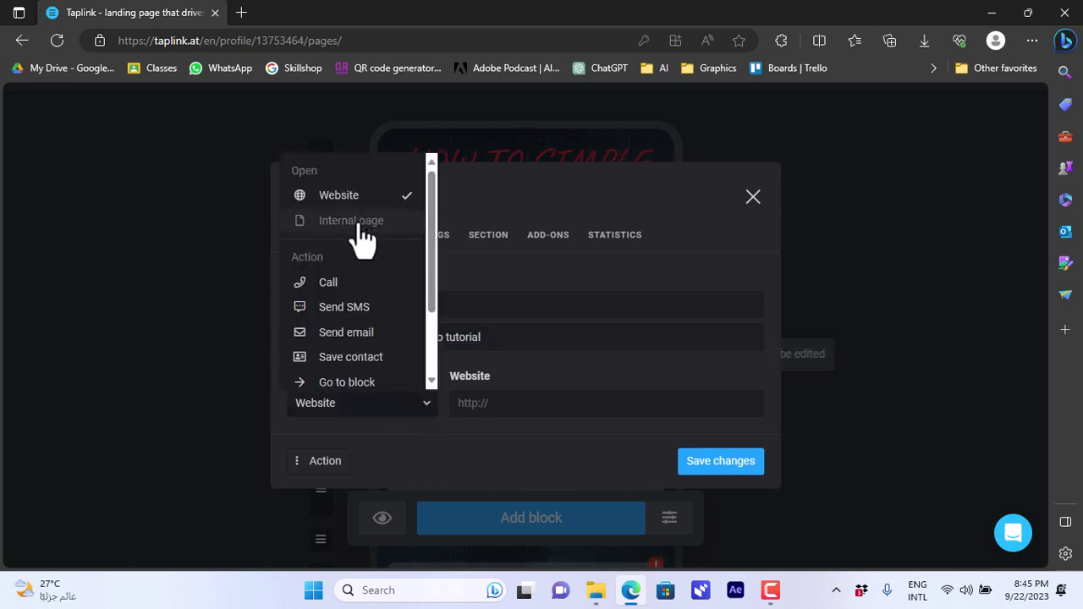
pyautogui.click(501, 403)
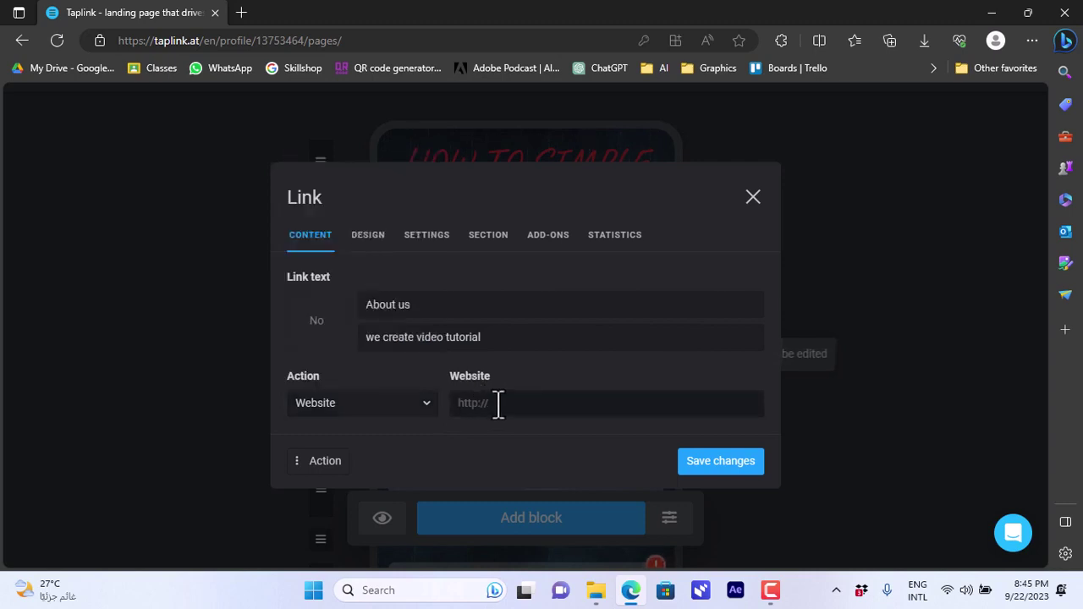
pyautogui.click(426, 406)
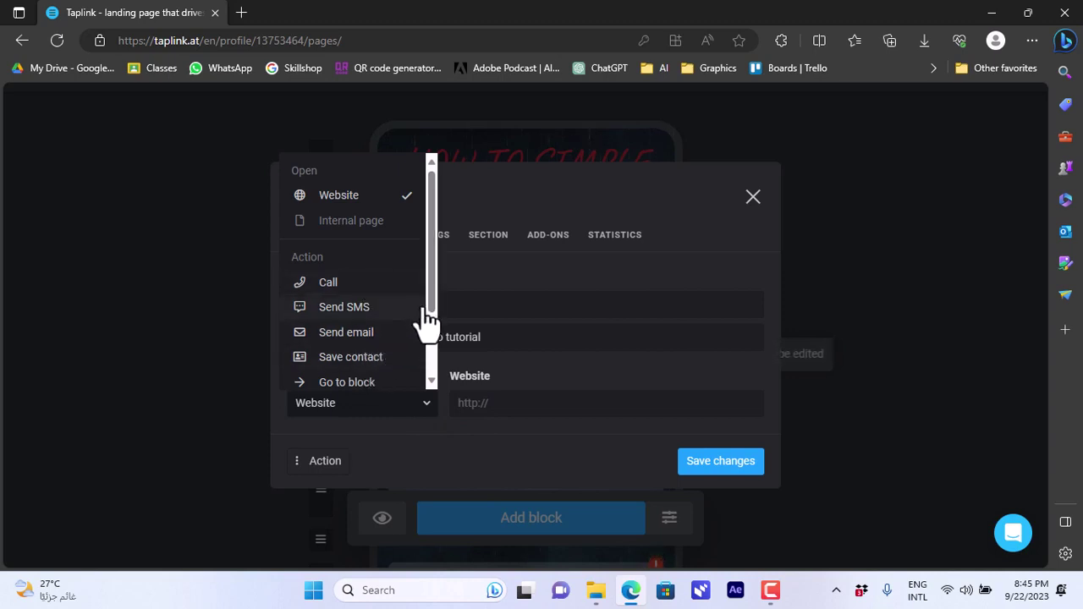
pyautogui.moveTo(434, 304); pyautogui.dragTo(449, 149)
pyautogui.click(524, 376)
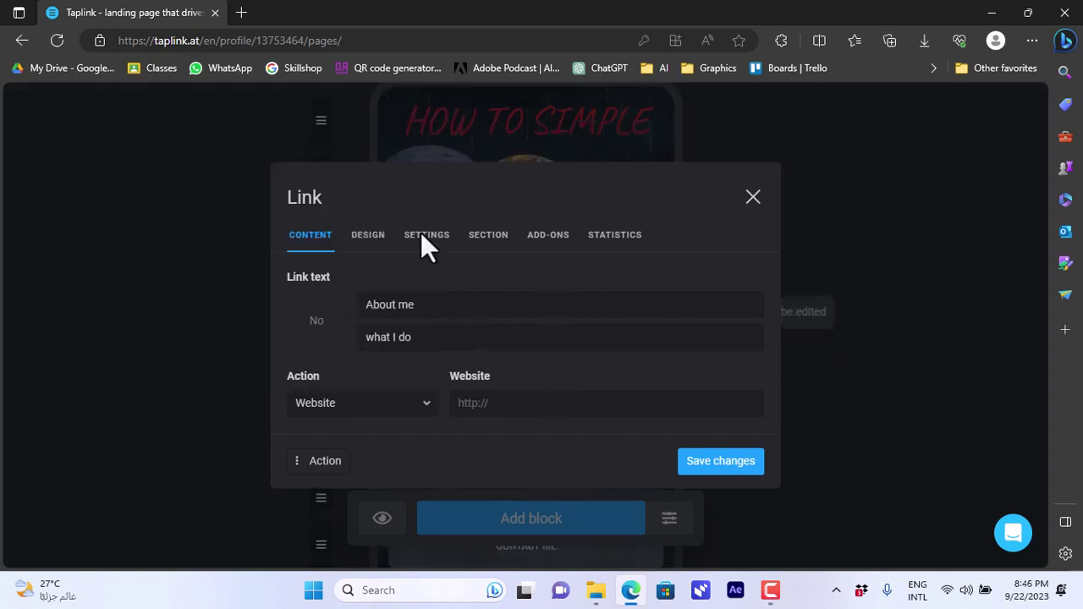
# Set the About me link's animation to Shake X and its header colour to the darkest purple in the palette.
pyautogui.click(370, 242)
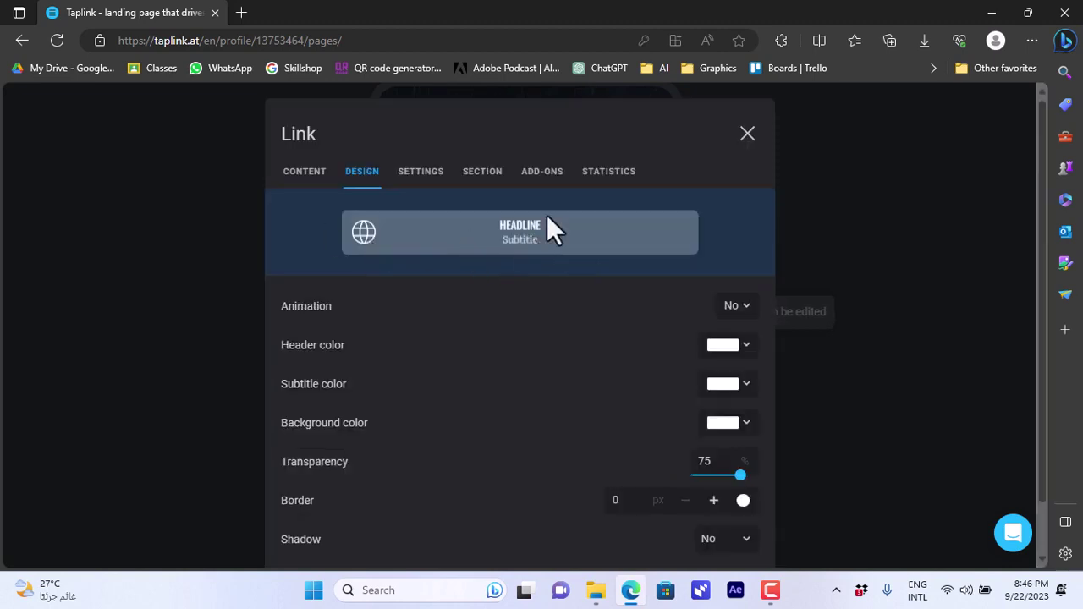
pyautogui.click(733, 308)
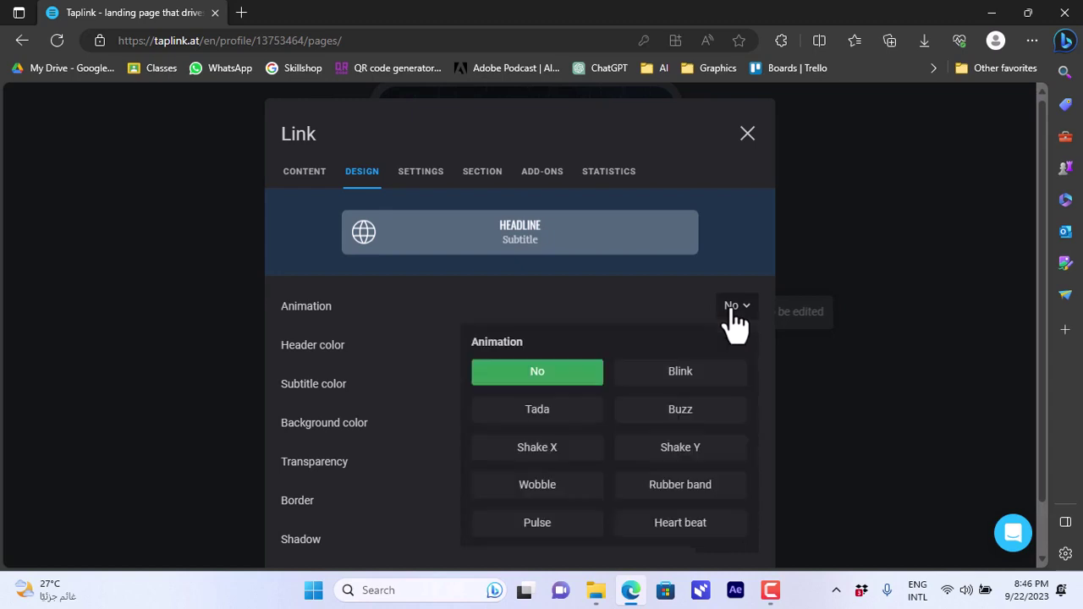
pyautogui.click(554, 457)
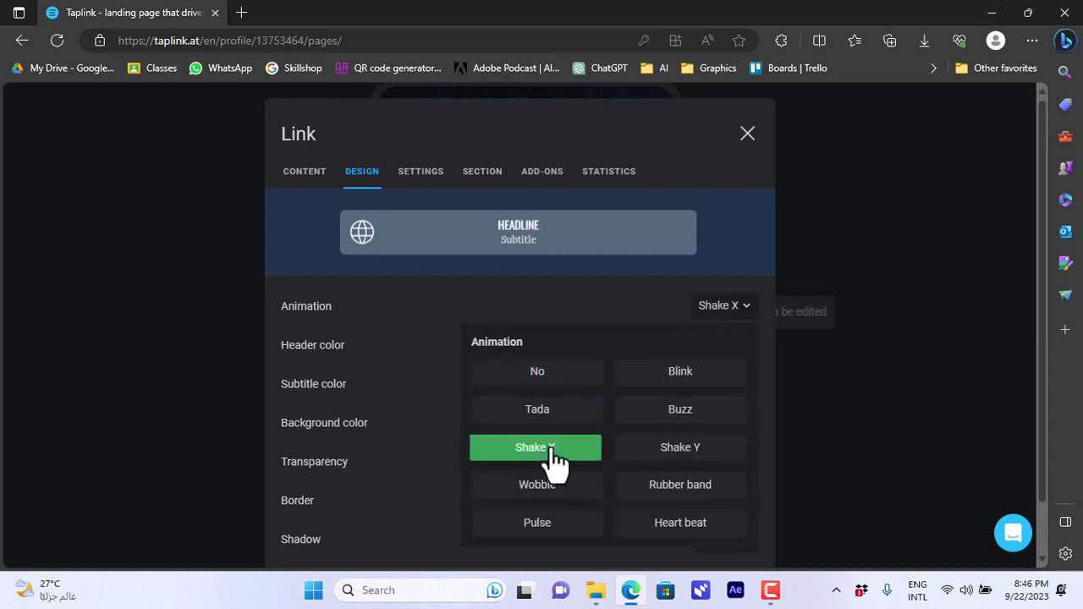
pyautogui.click(635, 319)
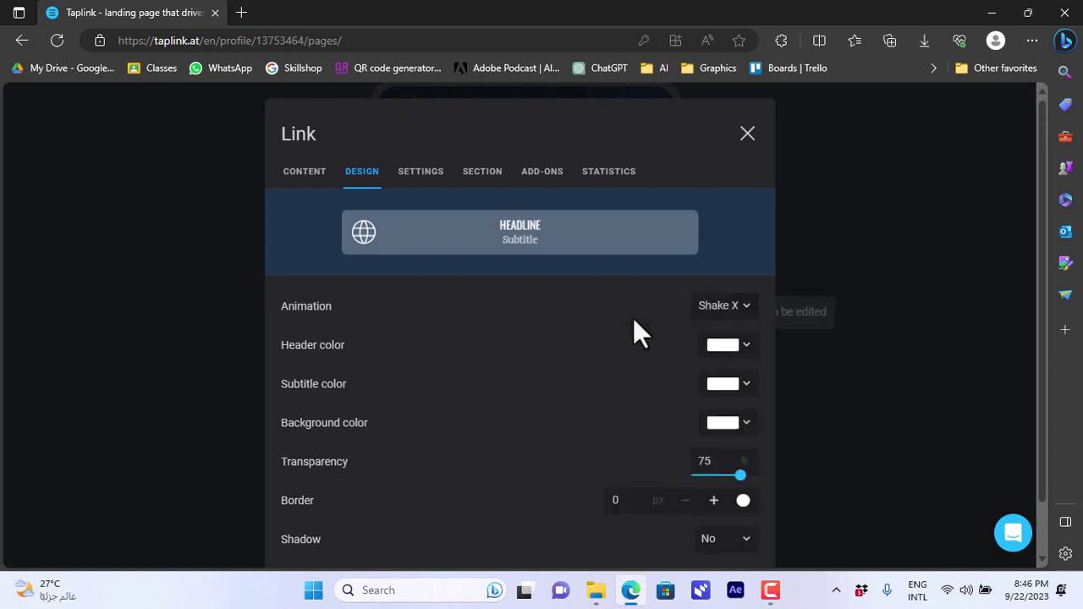
pyautogui.click(729, 347)
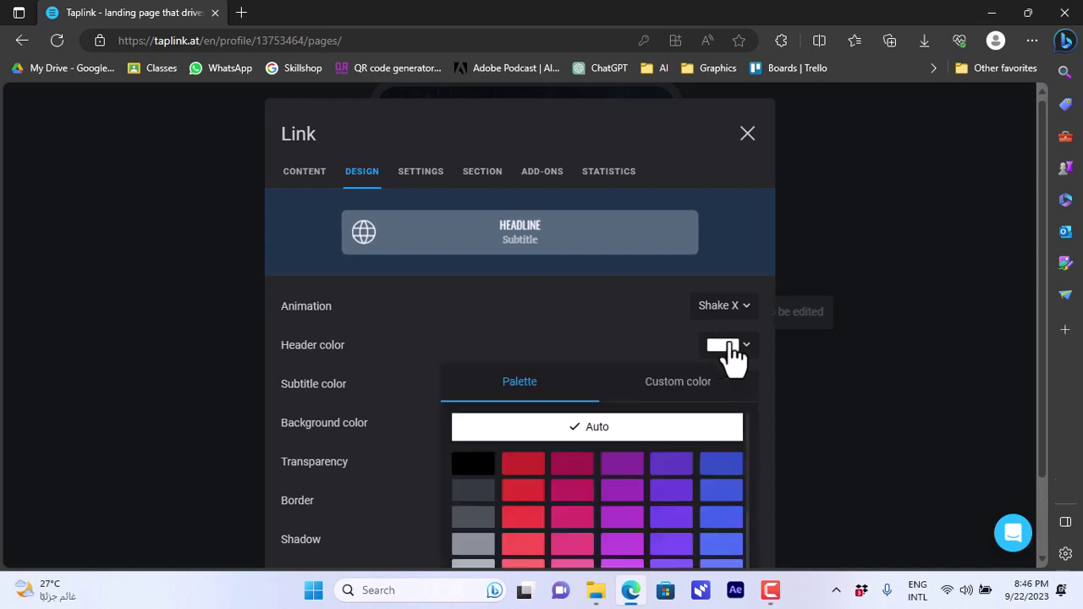
pyautogui.click(628, 464)
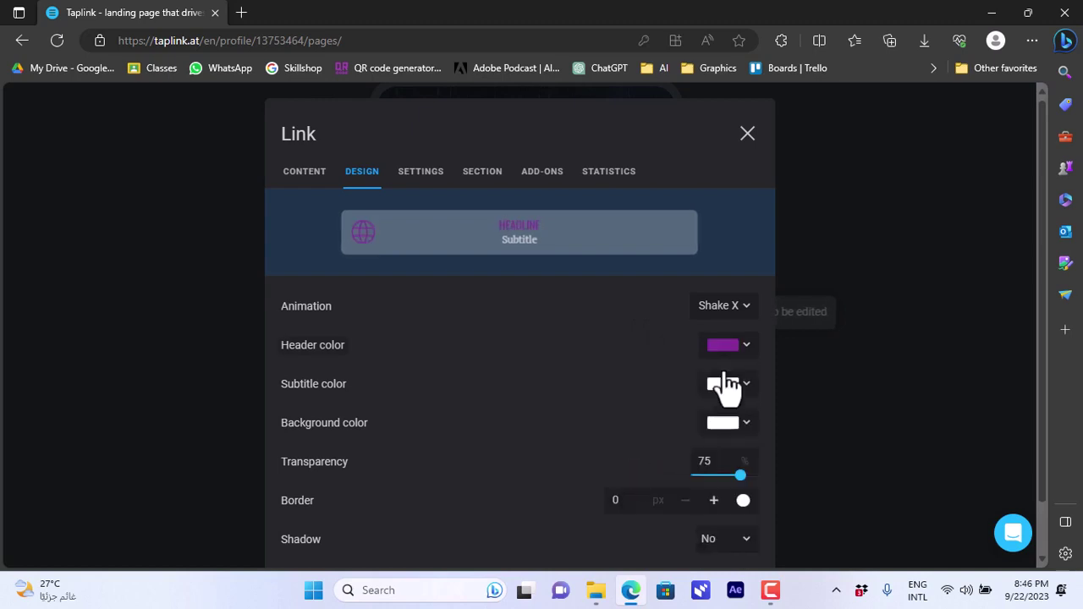
# Give the About me link a light purple background colour and set its transparency to 34%.
pyautogui.click(728, 425)
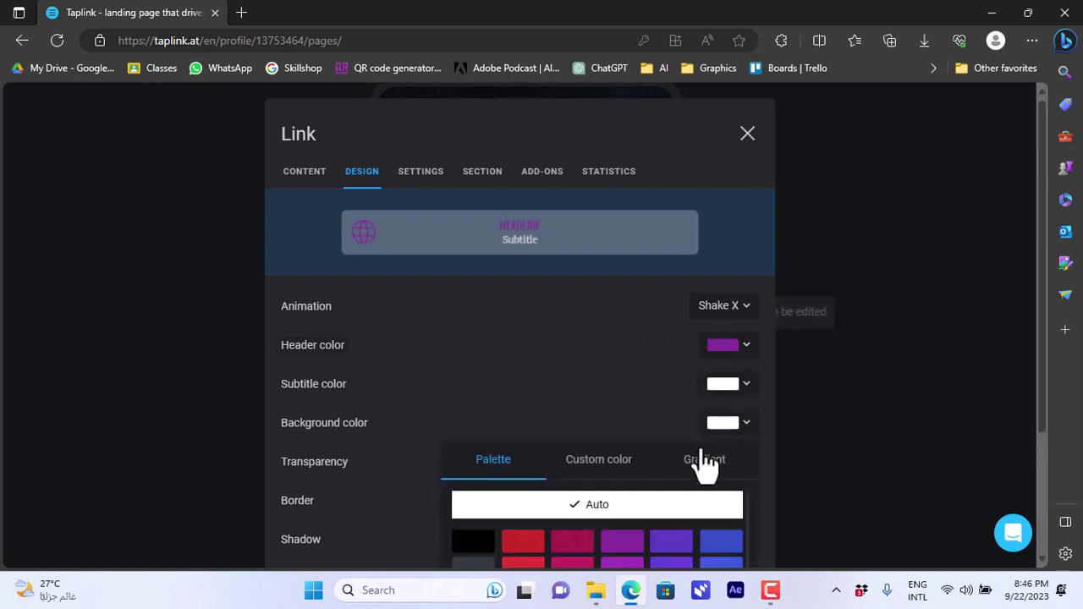
pyautogui.scroll(-1, 745, 471)
pyautogui.scroll(-2, 745, 471)
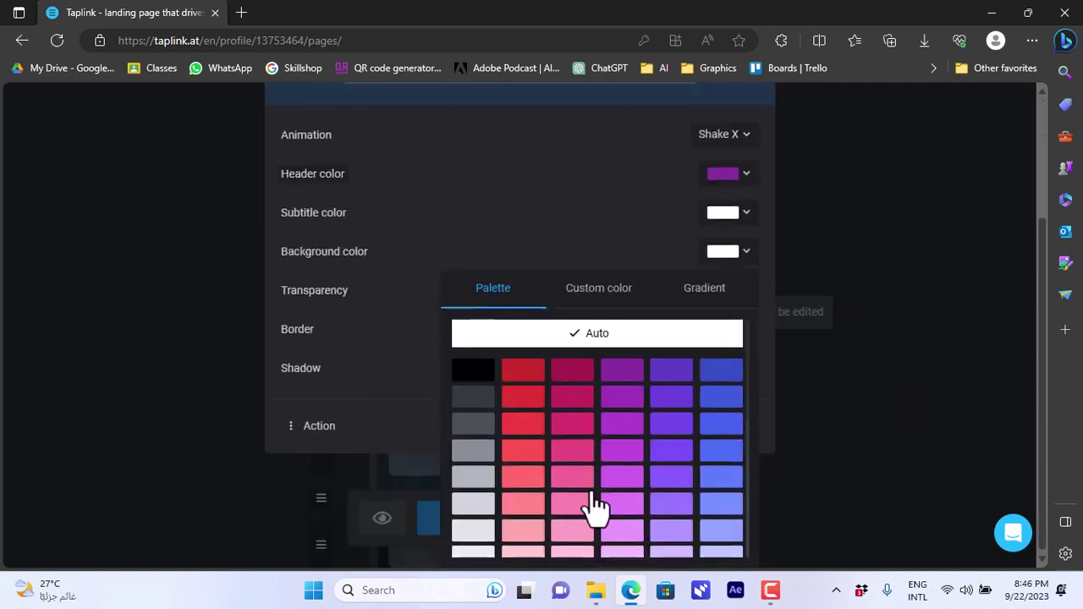
pyautogui.click(624, 517)
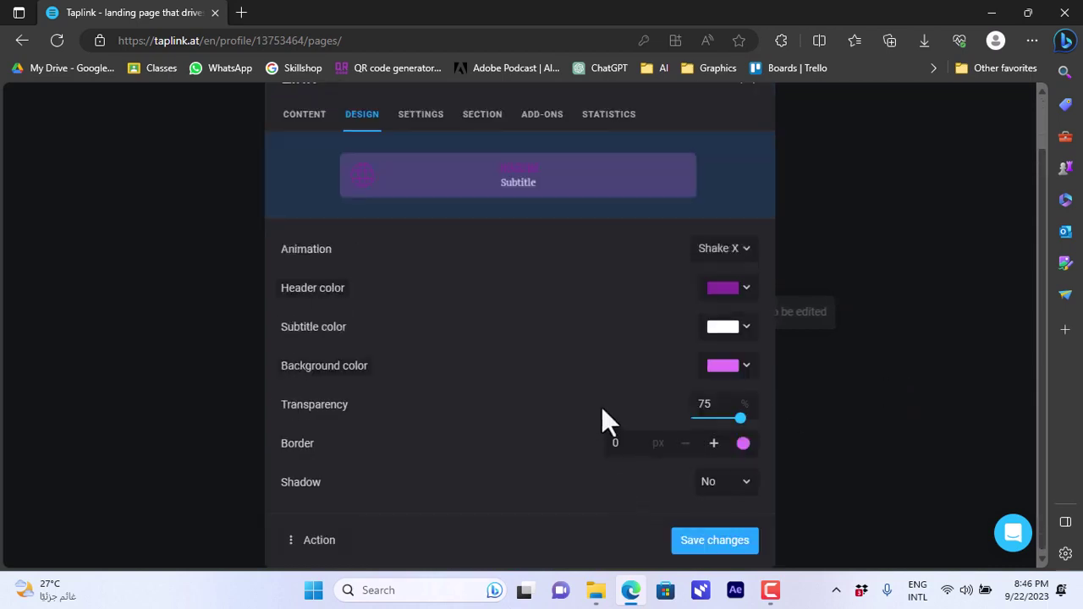
pyautogui.moveTo(736, 415); pyautogui.dragTo(711, 422)
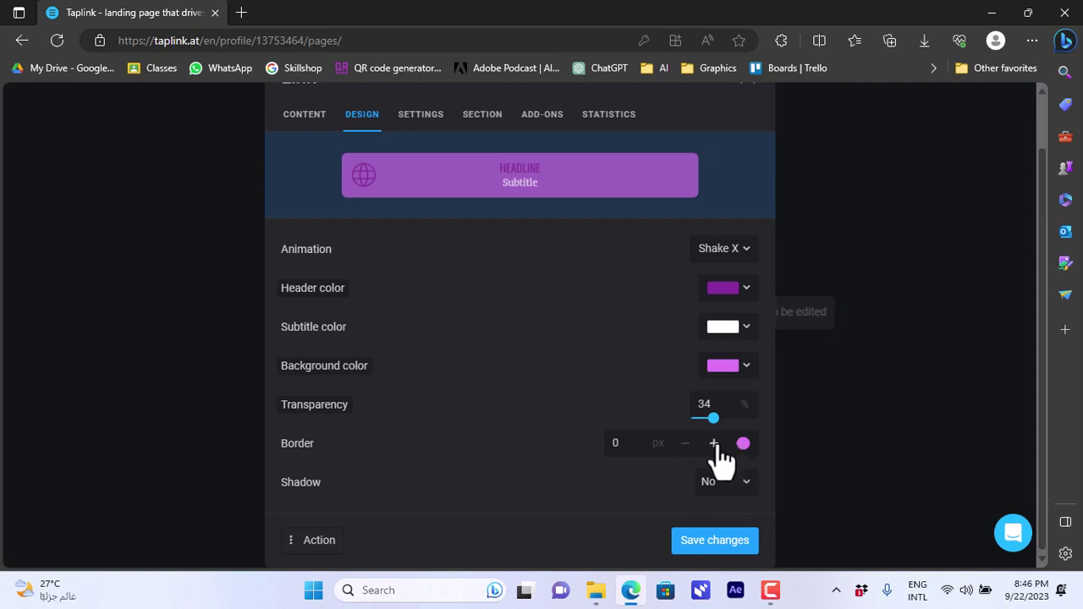
# Give the About me link a 2 px black border and set it to open in a new window.
pyautogui.click(715, 444)
pyautogui.click(743, 443)
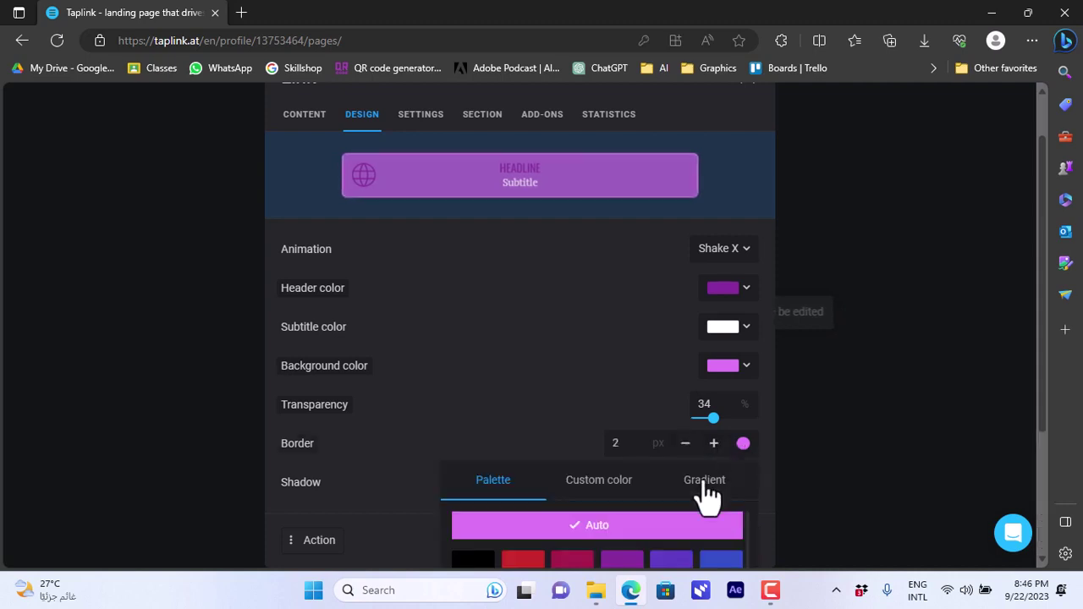
pyautogui.click(476, 562)
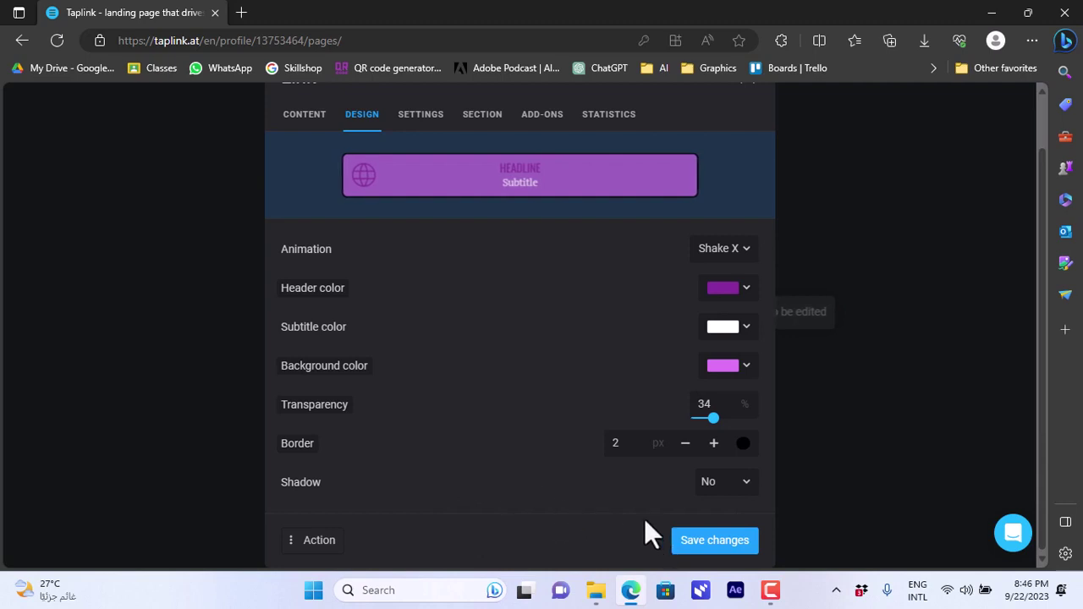
pyautogui.scroll(1, 646, 532)
pyautogui.click(430, 186)
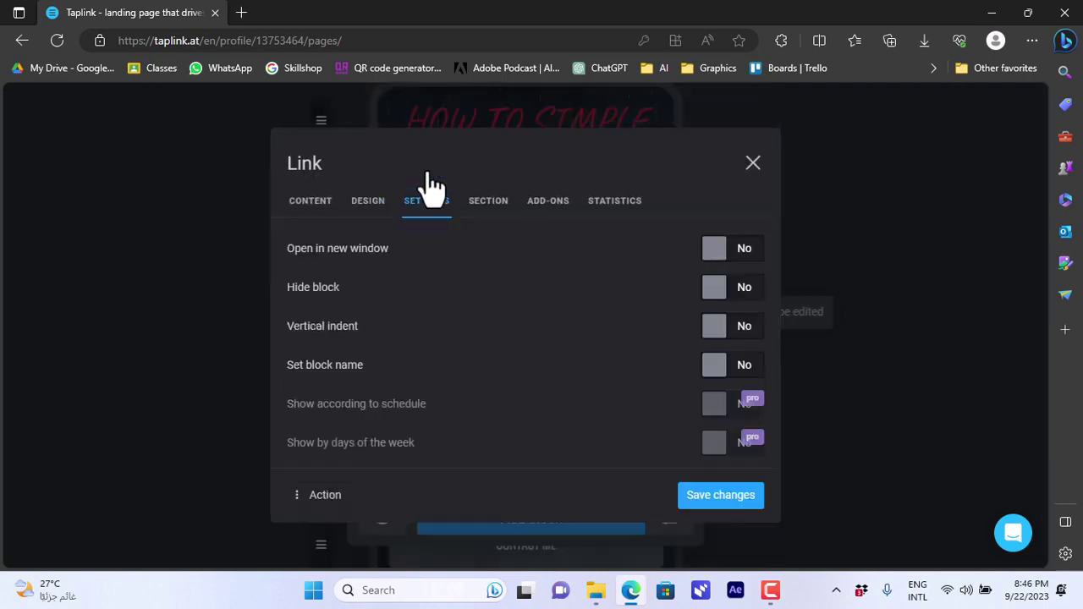
pyautogui.click(717, 254)
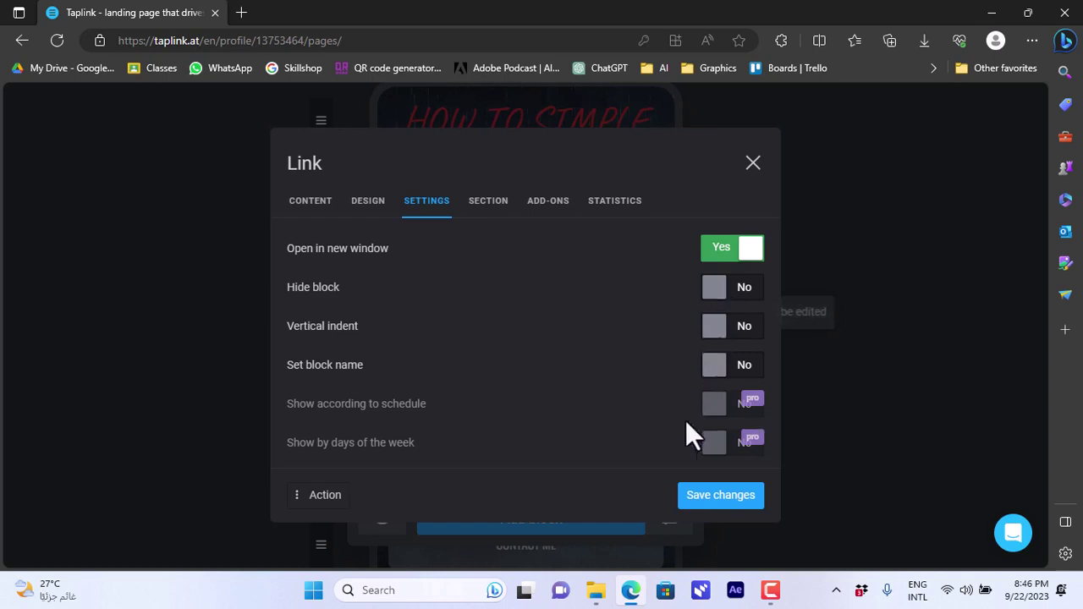
# Examine the link's section settings and the catalogue of available add-ons, and return to the page editor.
pyautogui.click(491, 203)
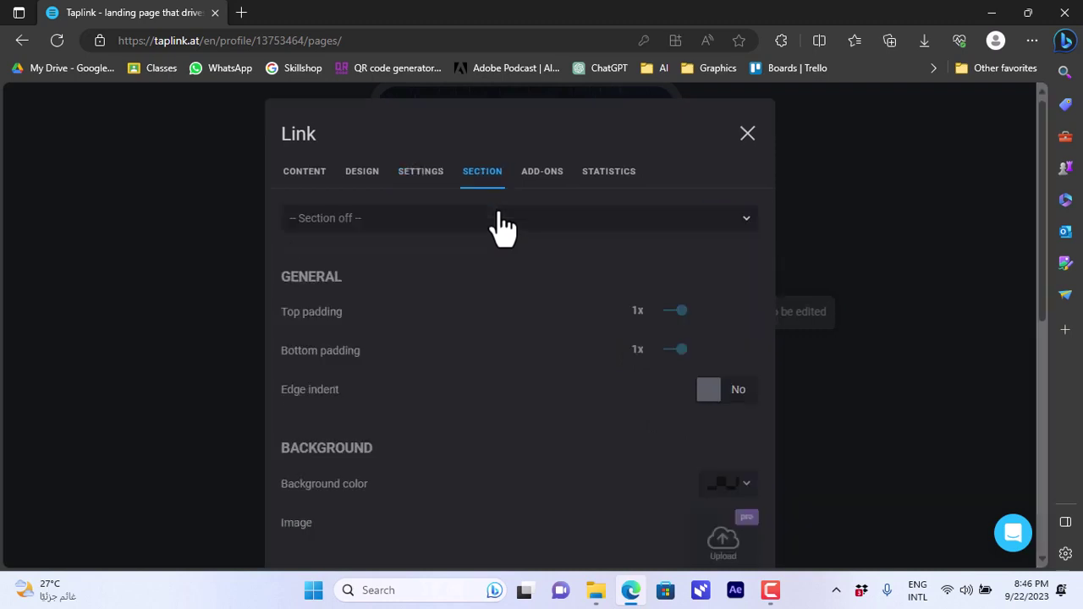
pyautogui.click(538, 178)
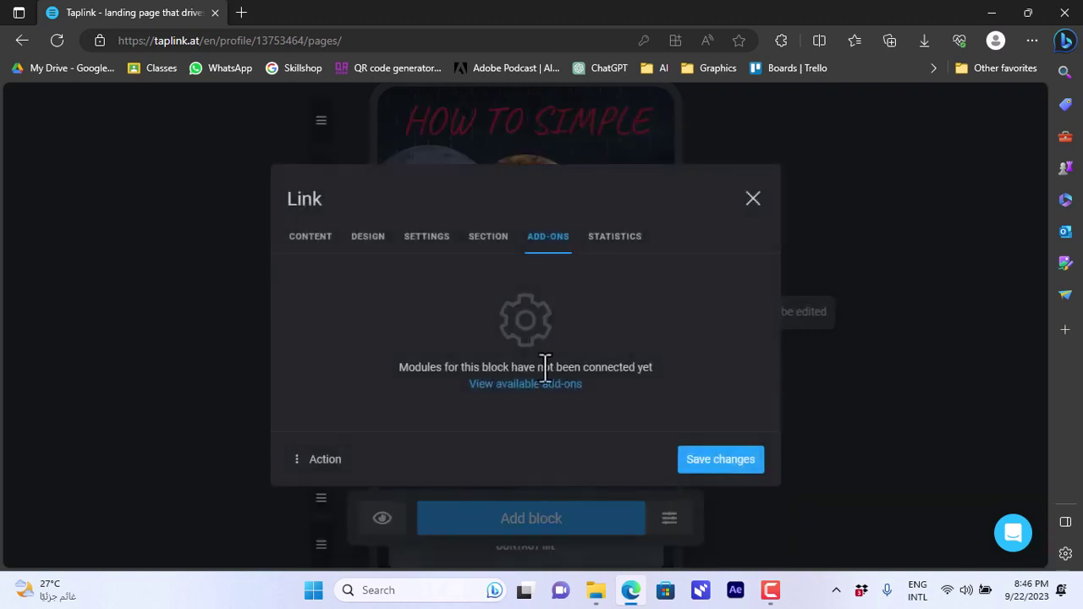
pyautogui.click(538, 386)
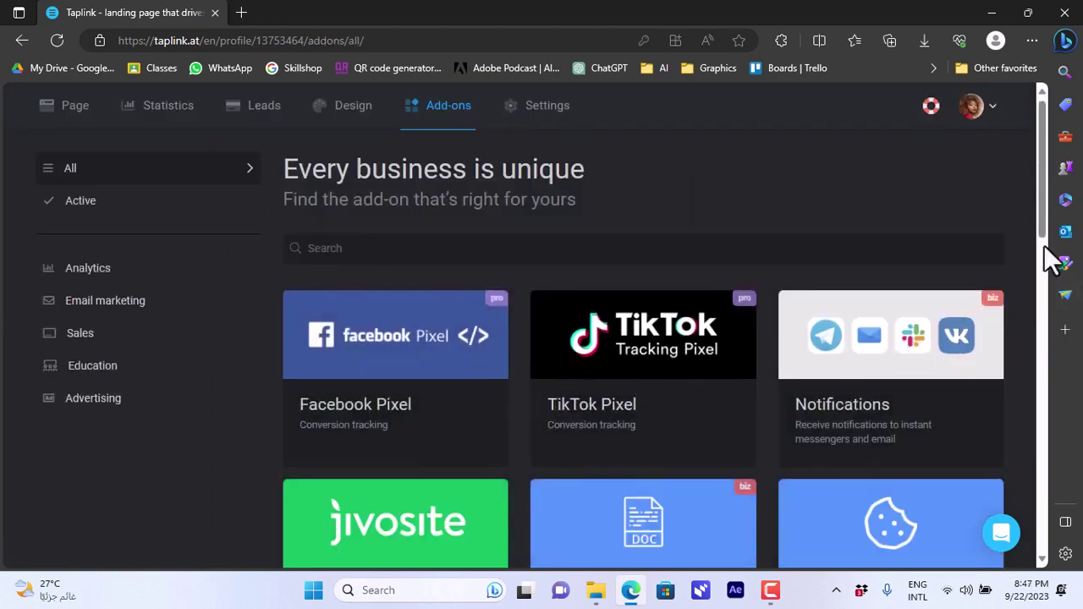
pyautogui.moveTo(1044, 230); pyautogui.dragTo(1046, 326)
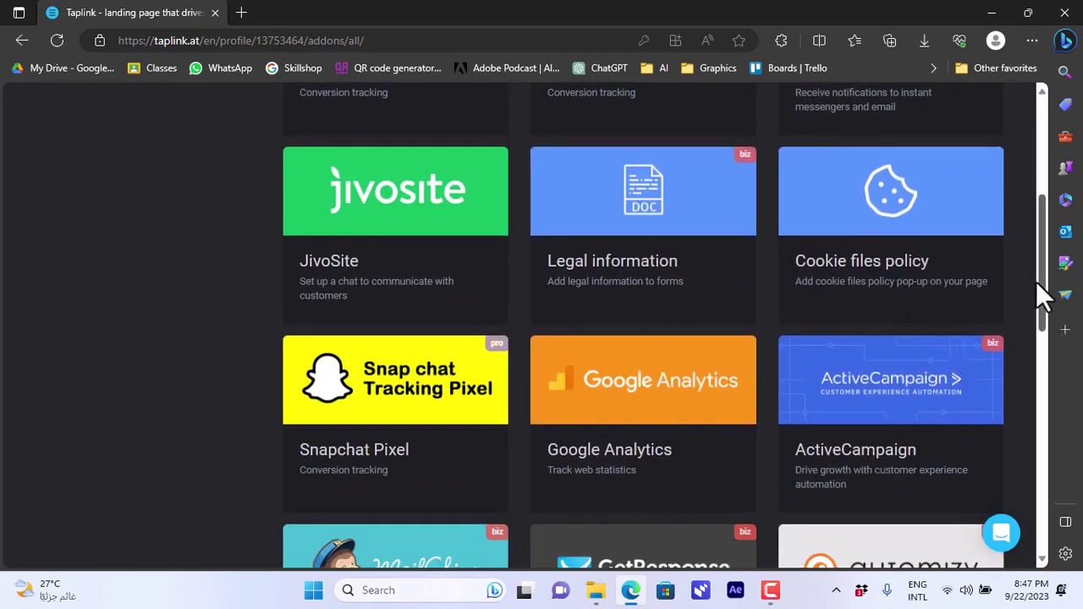
pyautogui.moveTo(1036, 281); pyautogui.dragTo(1036, 174)
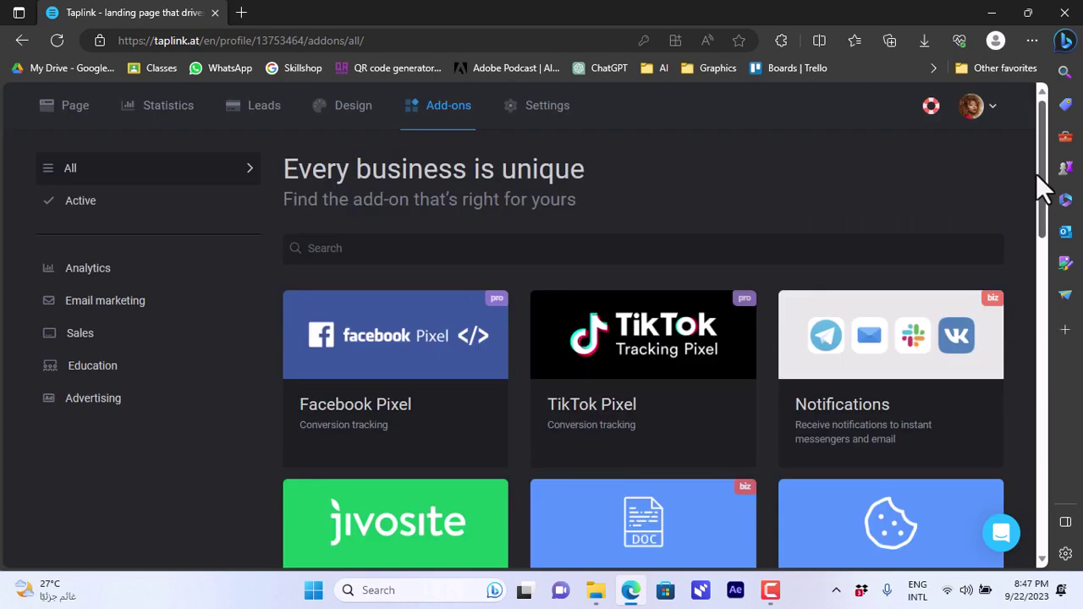
pyautogui.click(22, 41)
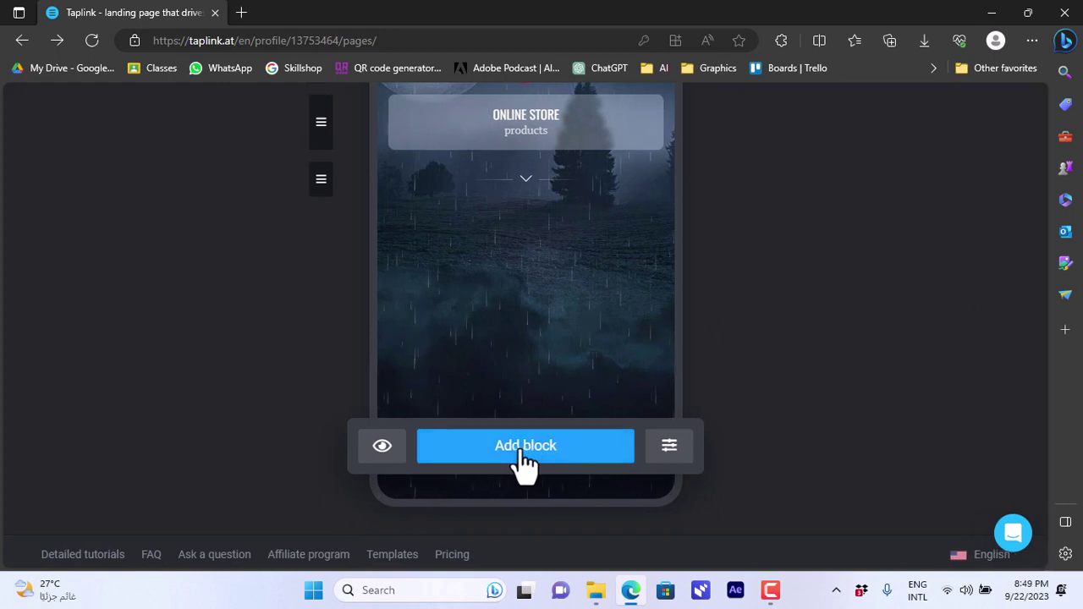
# Examine the standard block types that can be added to the page and close the list without adding any.
pyautogui.click(526, 447)
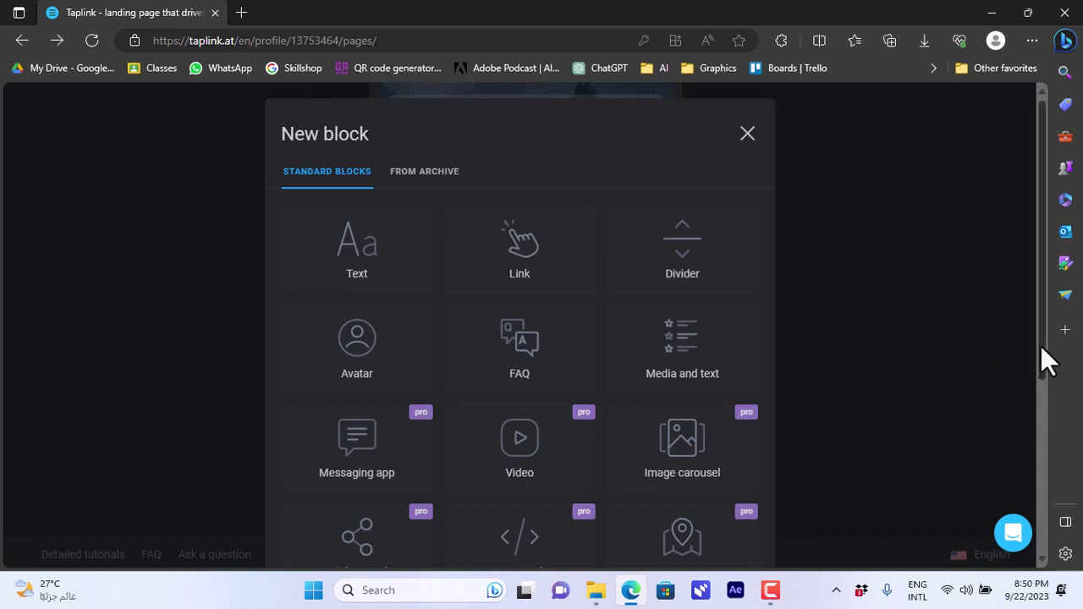
pyautogui.moveTo(1041, 346); pyautogui.dragTo(1042, 397)
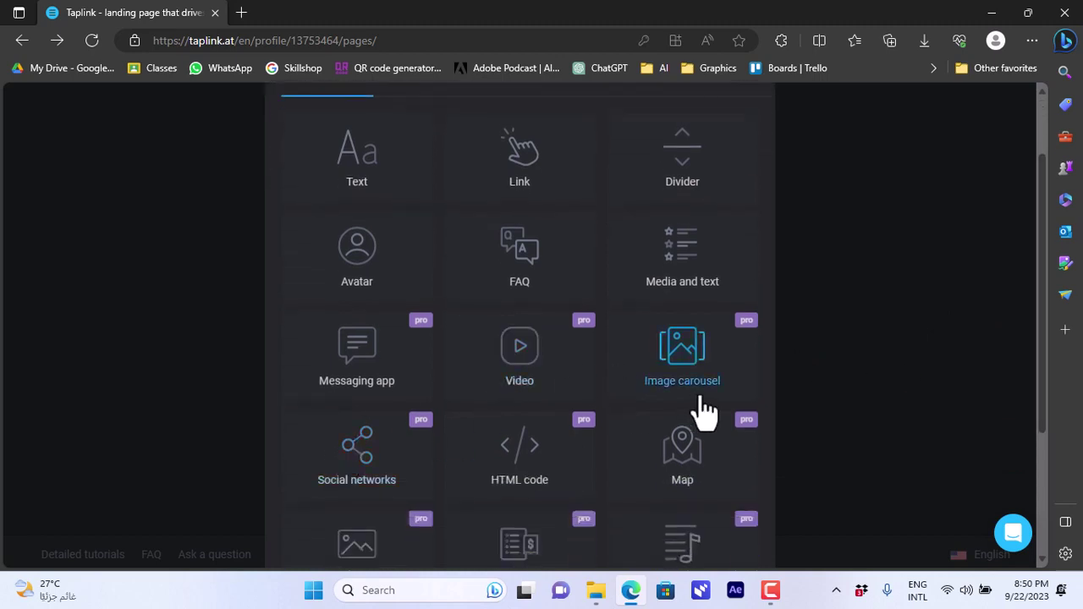
pyautogui.moveTo(1043, 344); pyautogui.dragTo(1041, 226)
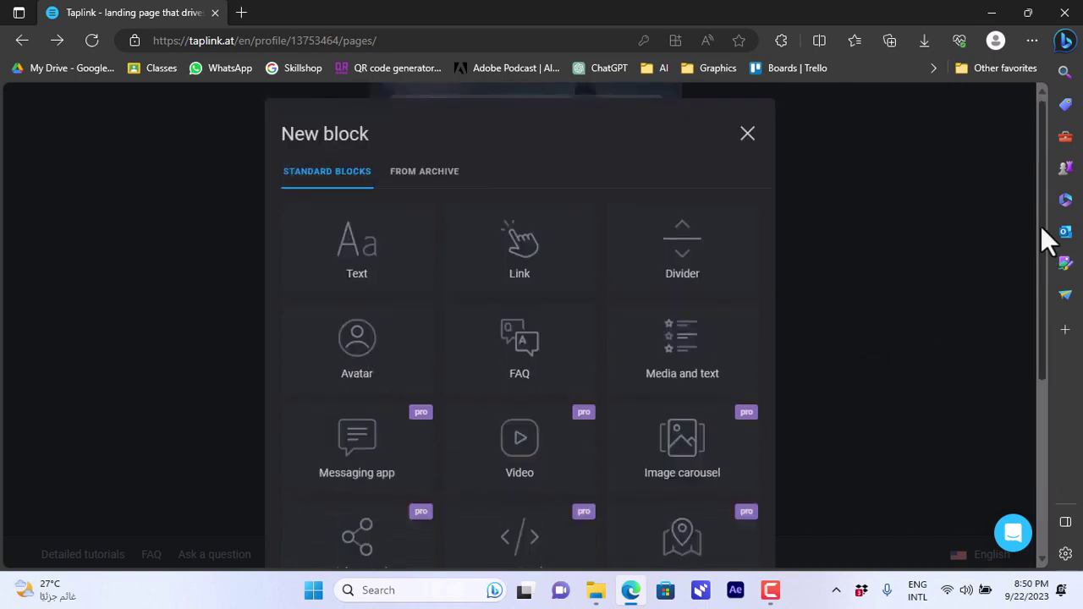
pyautogui.click(754, 141)
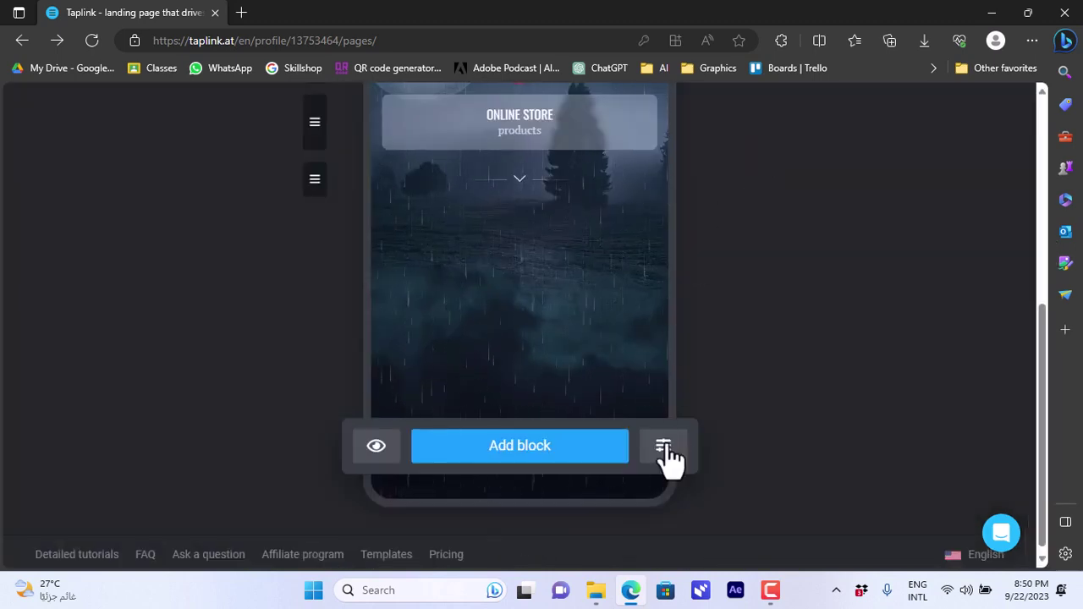
# Examine the page options for hidden blocks, vertical content alignment and the Phone or Desktop display mode.
pyautogui.click(666, 447)
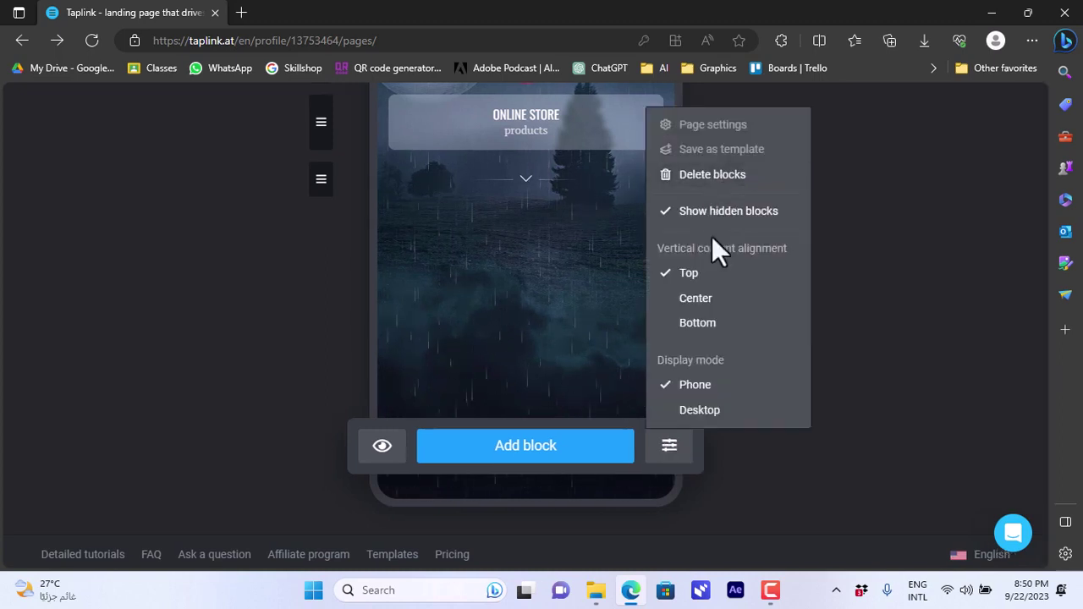
pyautogui.click(700, 411)
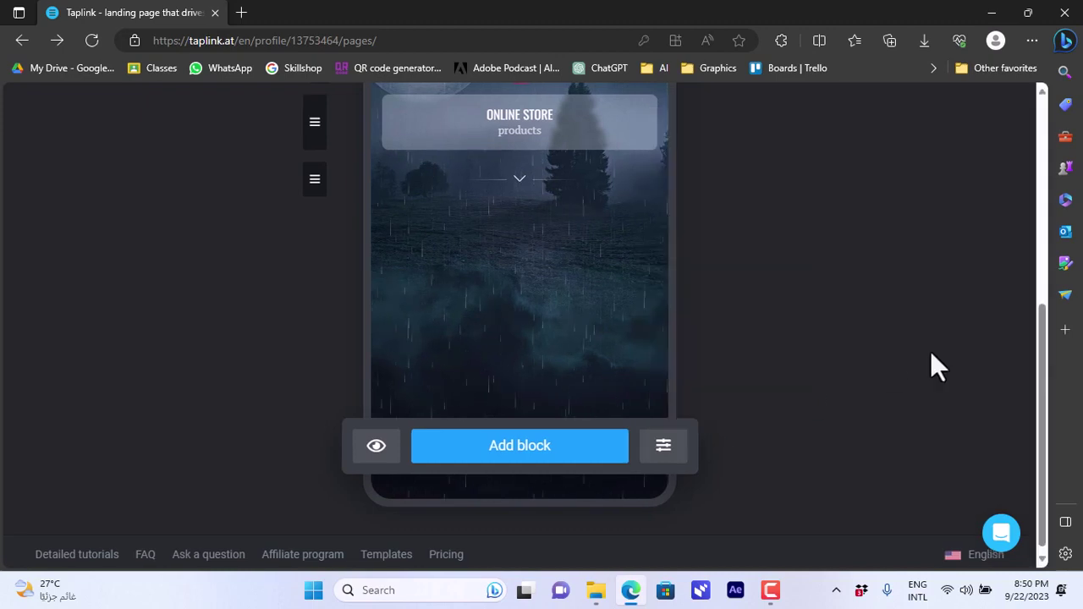
# Open the page's publishing options and enter howtosimple as the website address on the taplink.cc domain.
pyautogui.scroll(2, 931, 350)
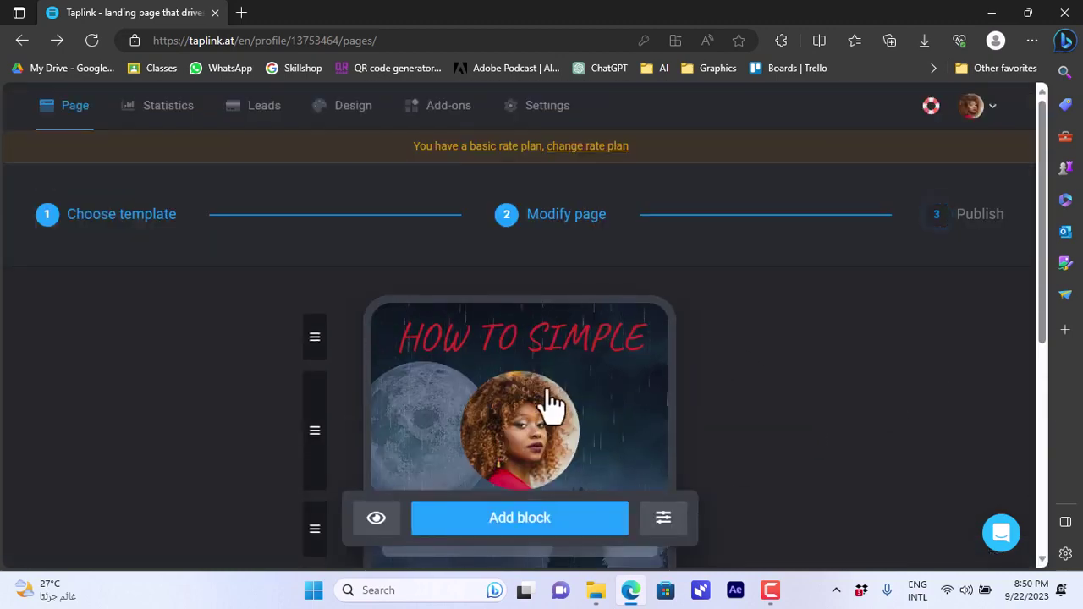
pyautogui.click(963, 236)
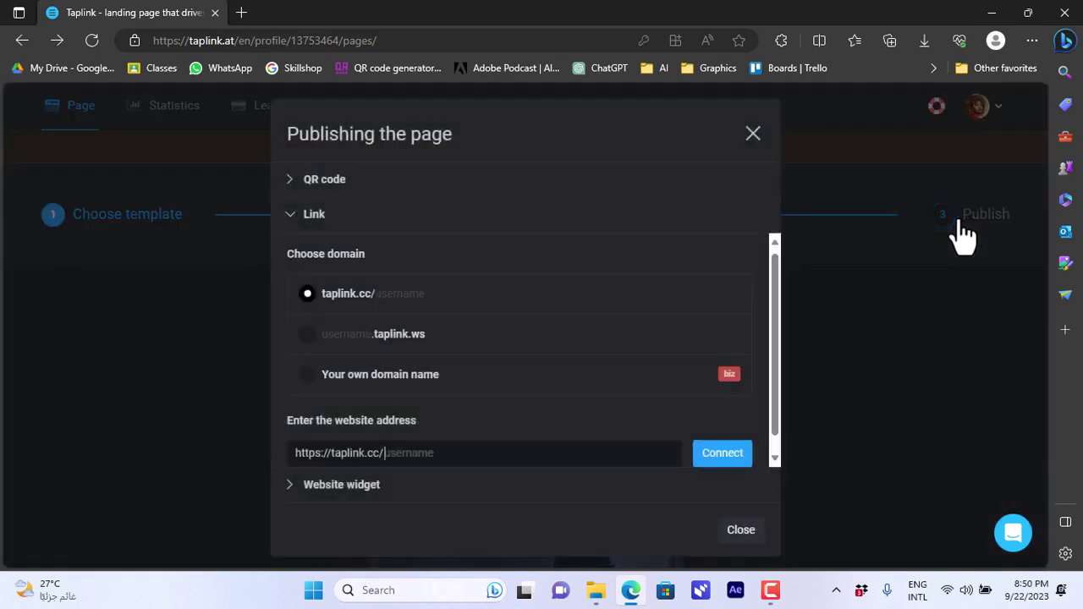
pyautogui.moveTo(772, 269); pyautogui.dragTo(771, 291)
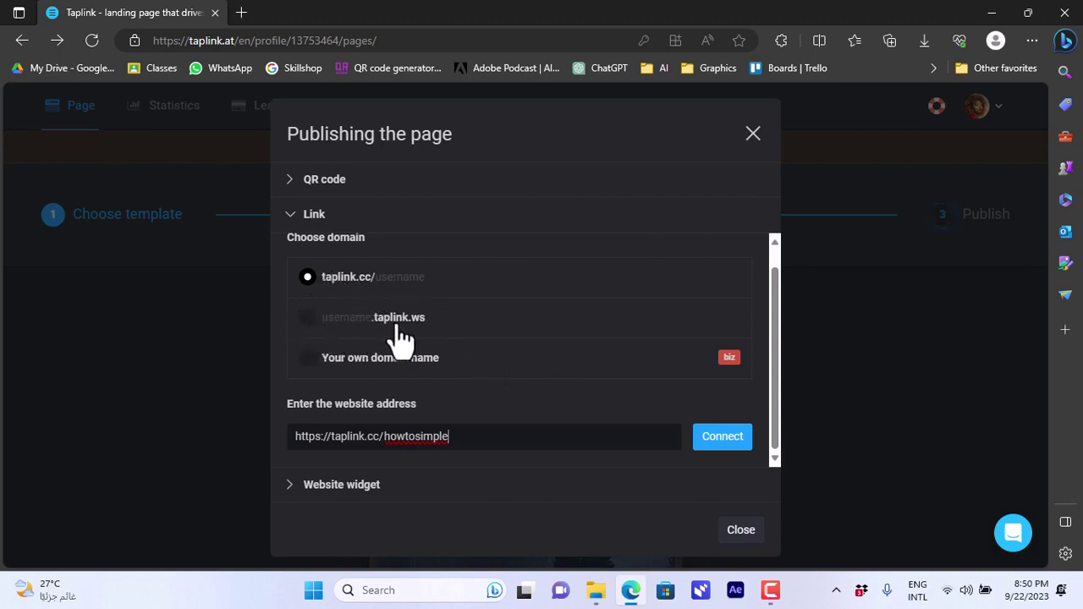
# Examine the page's QR code in its Round and Square styles.
pyautogui.click(297, 192)
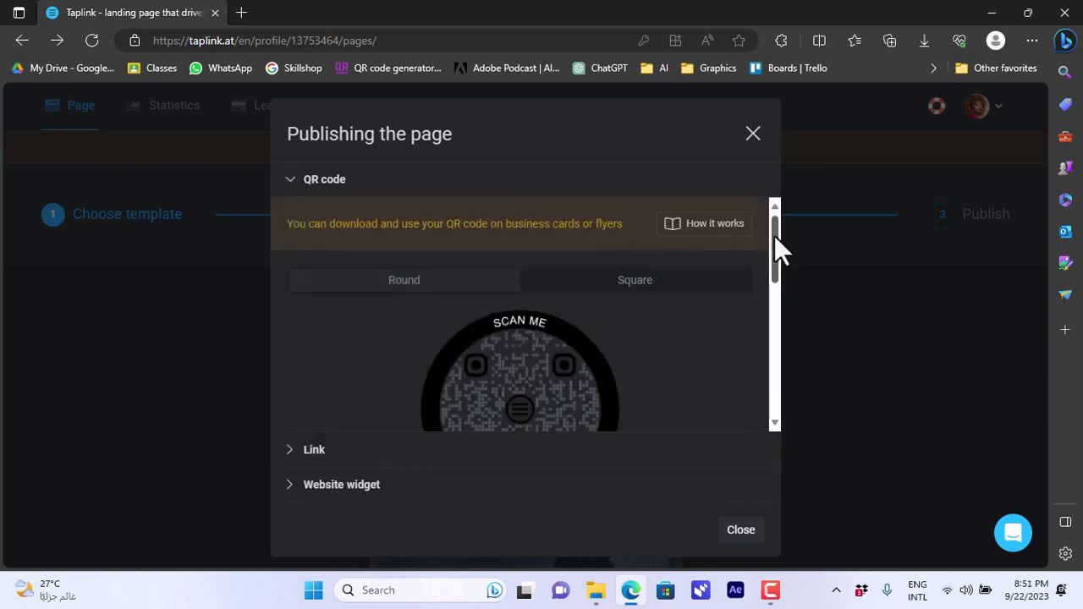
pyautogui.moveTo(776, 235); pyautogui.dragTo(765, 255)
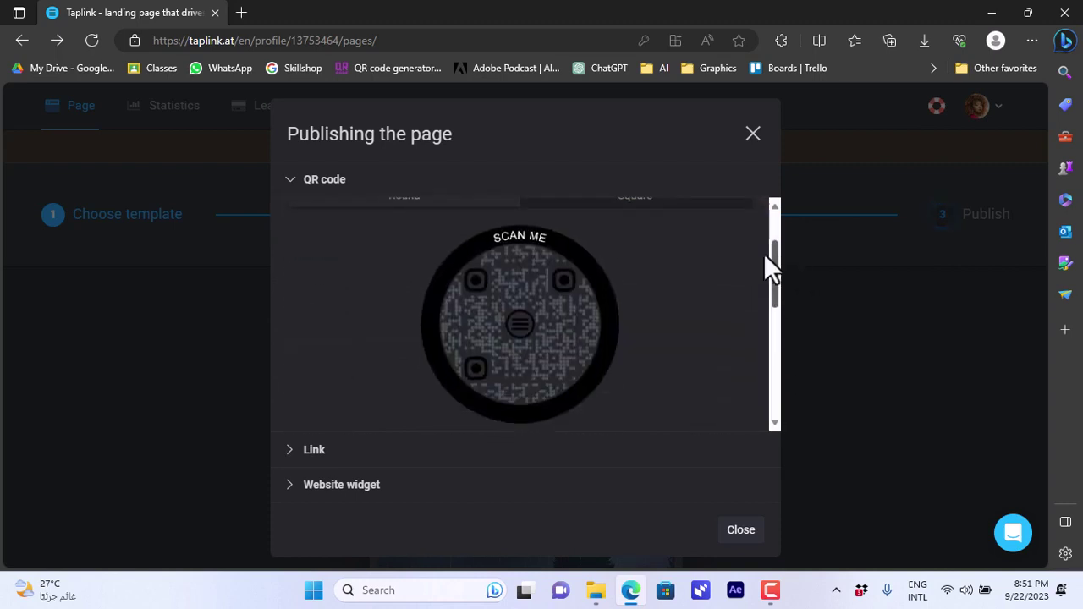
pyautogui.scroll(1, 653, 216)
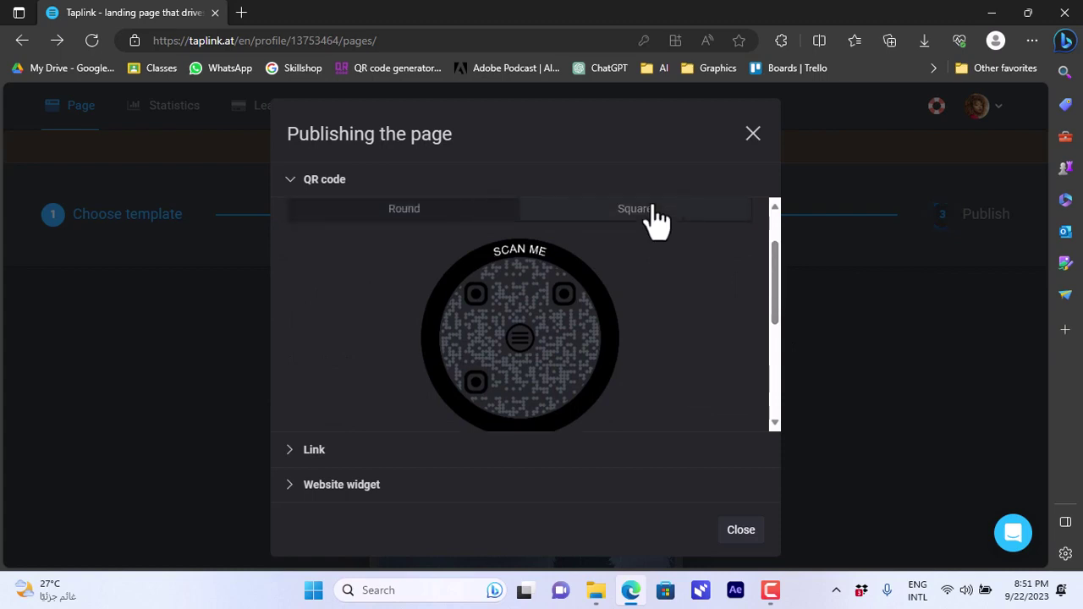
pyautogui.click(653, 210)
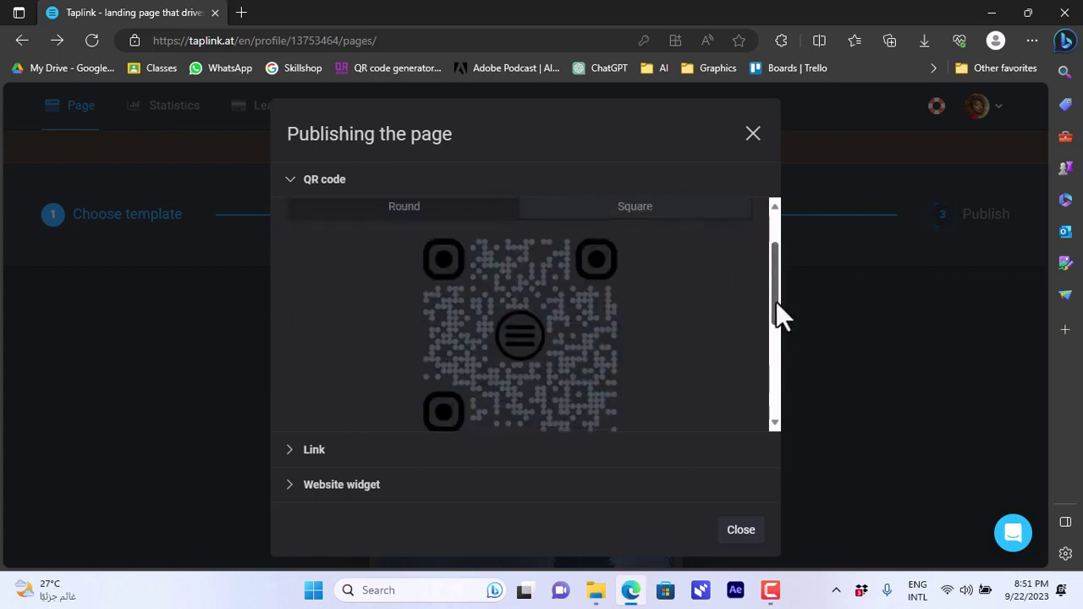
# Examine the website widget's embed code and its button color, button placement and window view options.
pyautogui.click(295, 489)
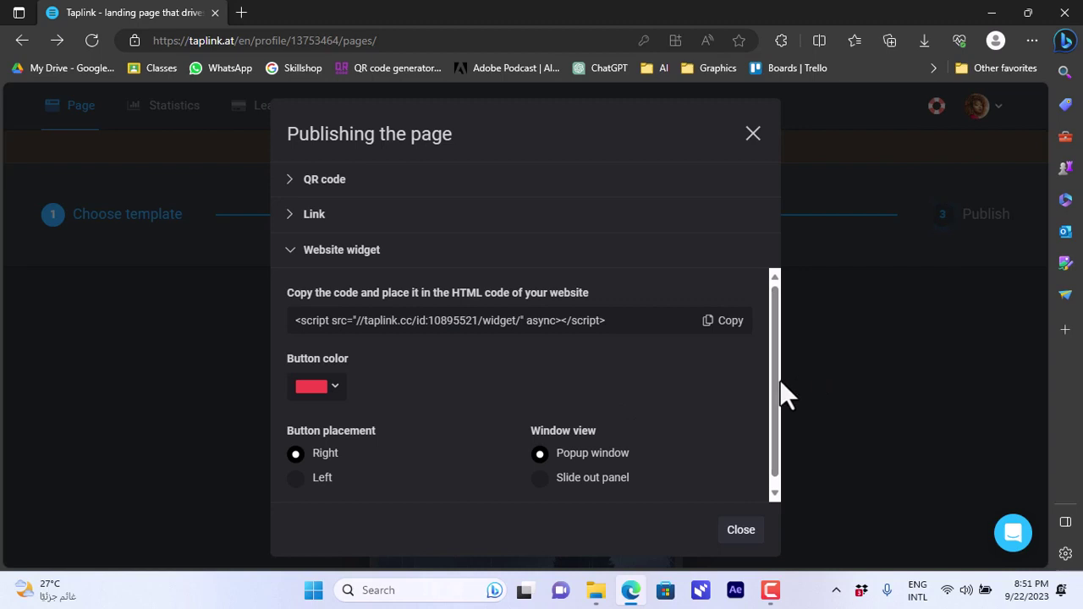
pyautogui.scroll(-1, 781, 380)
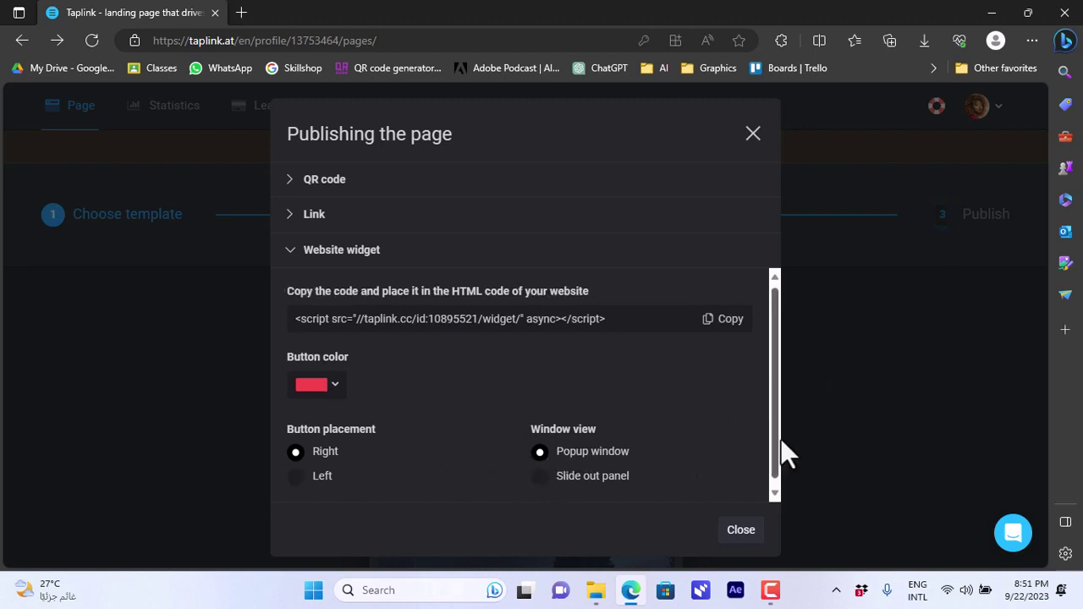
pyautogui.scroll(1, 773, 435)
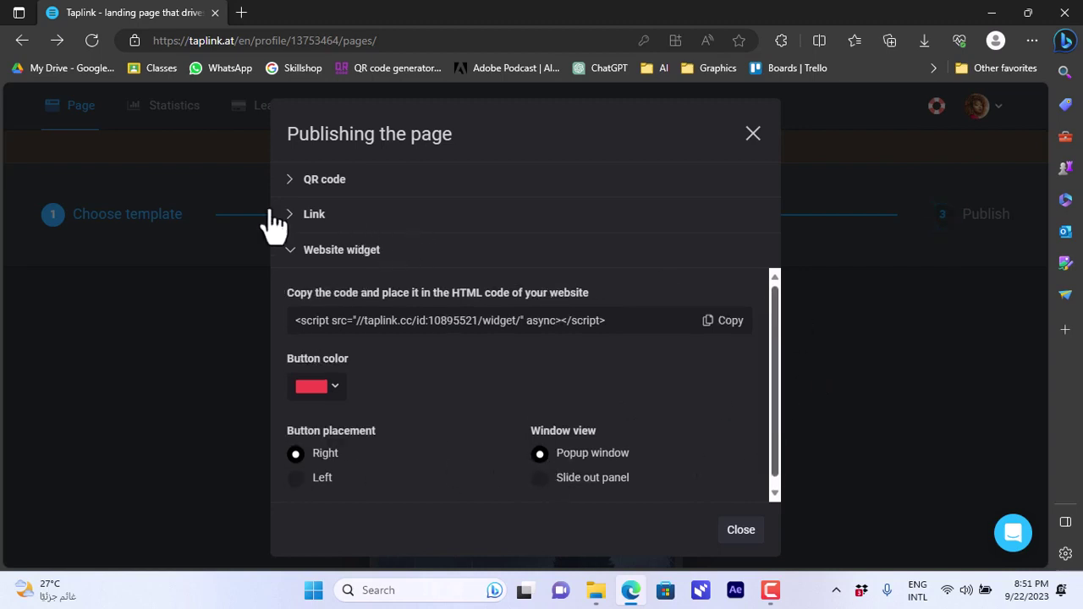
pyautogui.click(312, 218)
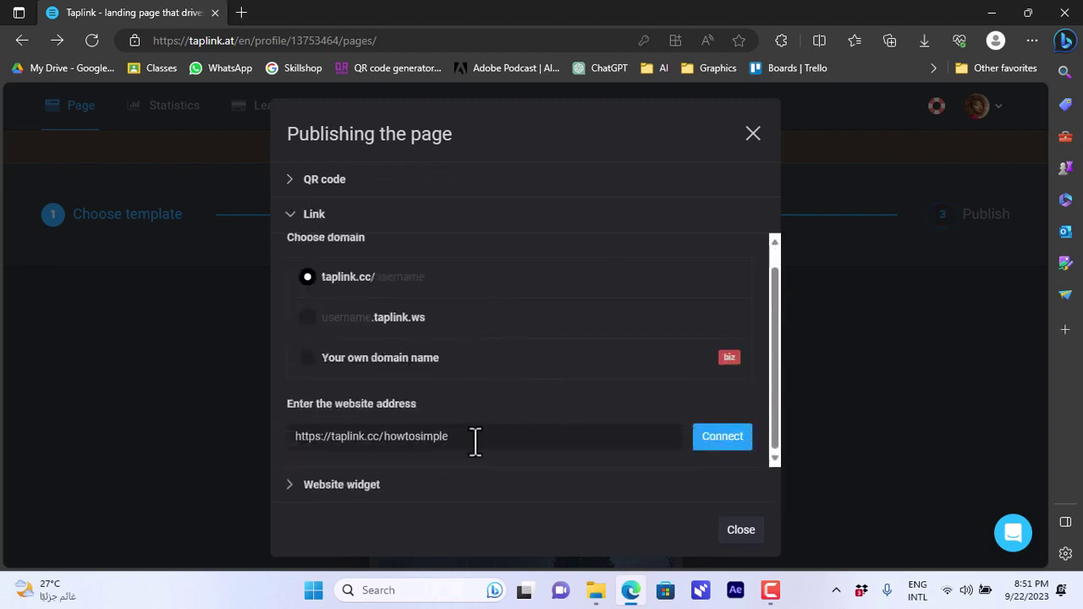
pyautogui.click(722, 441)
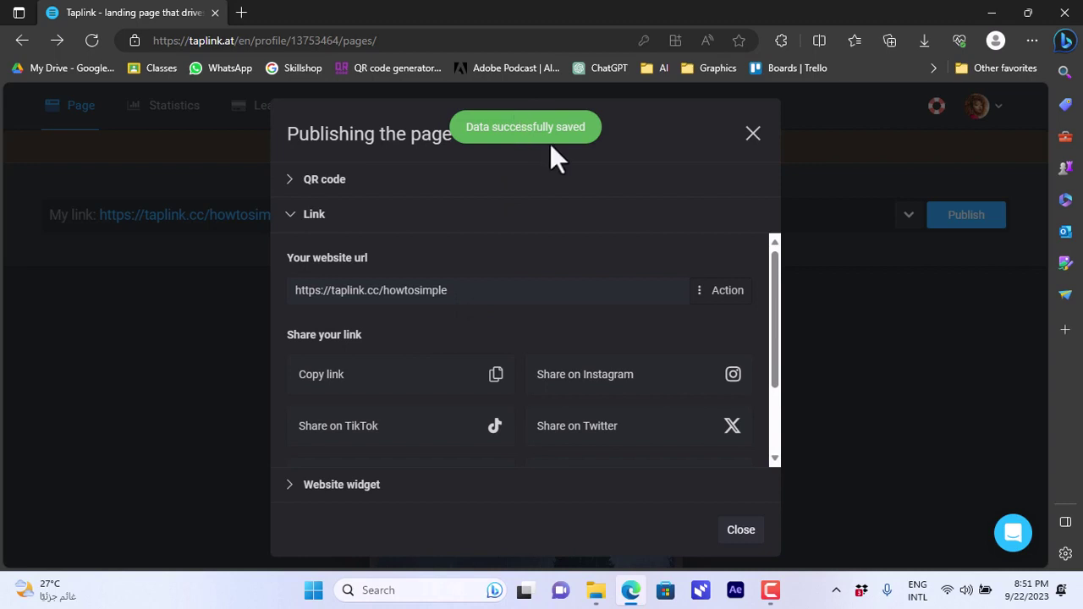
# Examine the actions for the website URL and the options for sharing the link, from Copy link to More share options.
pyautogui.moveTo(774, 279); pyautogui.dragTo(780, 348)
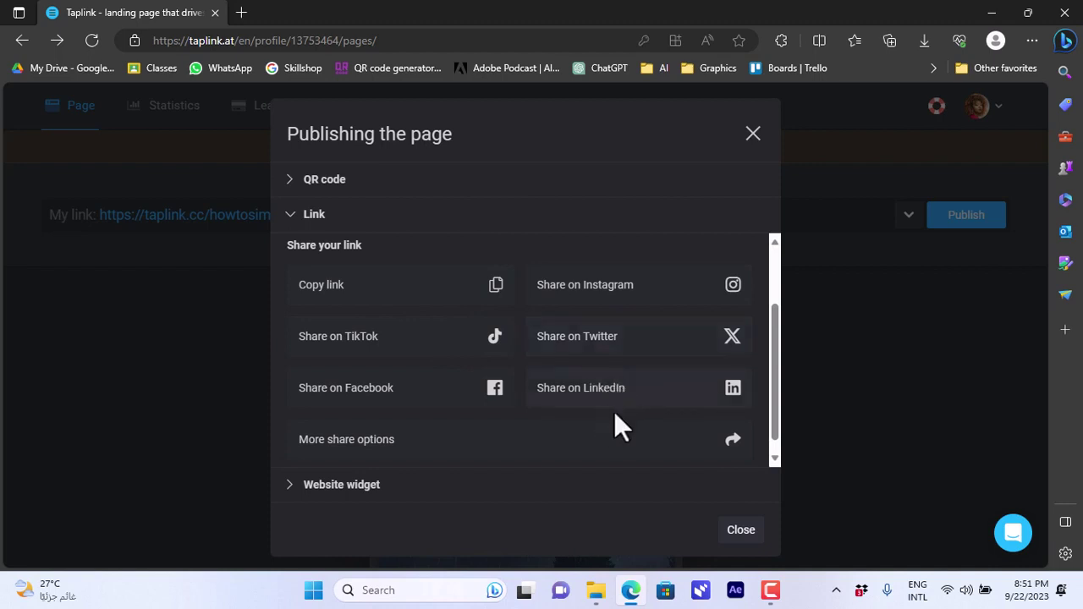
pyautogui.moveTo(773, 372); pyautogui.dragTo(770, 313)
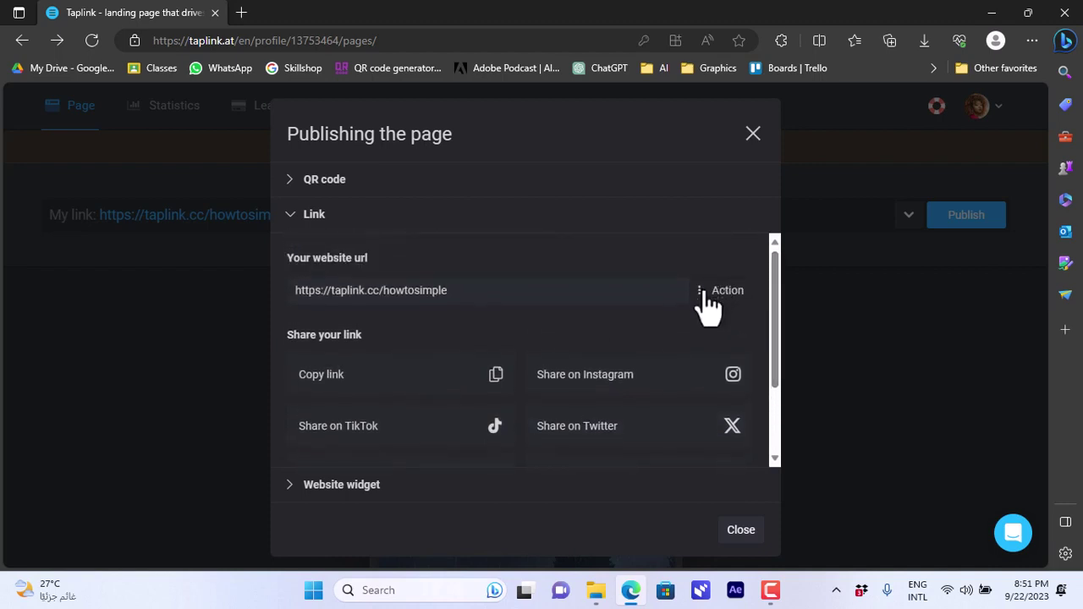
pyautogui.click(701, 293)
pyautogui.moveTo(772, 332); pyautogui.dragTo(777, 404)
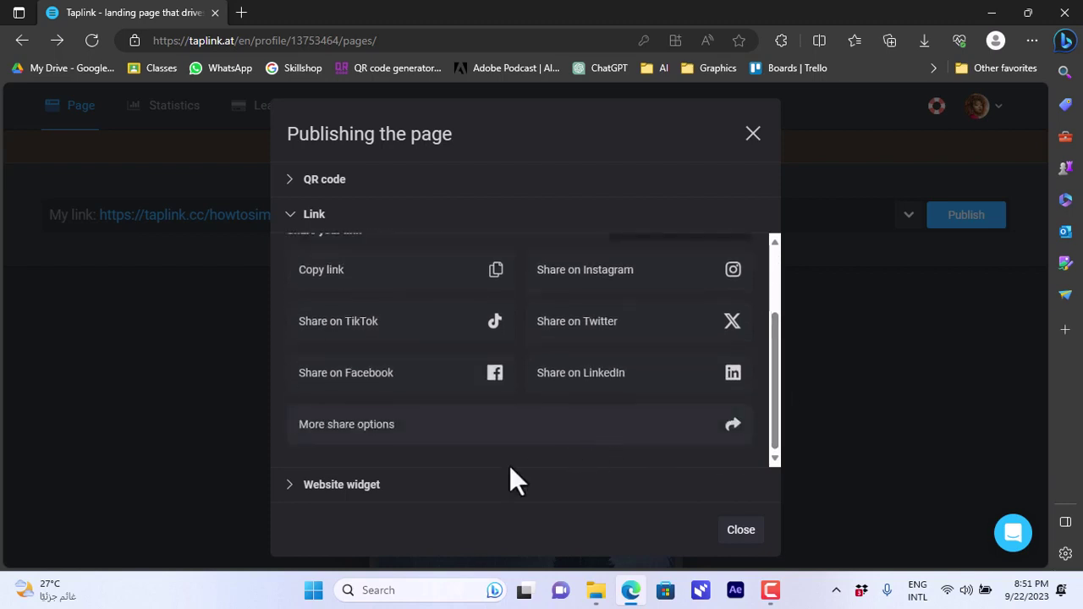